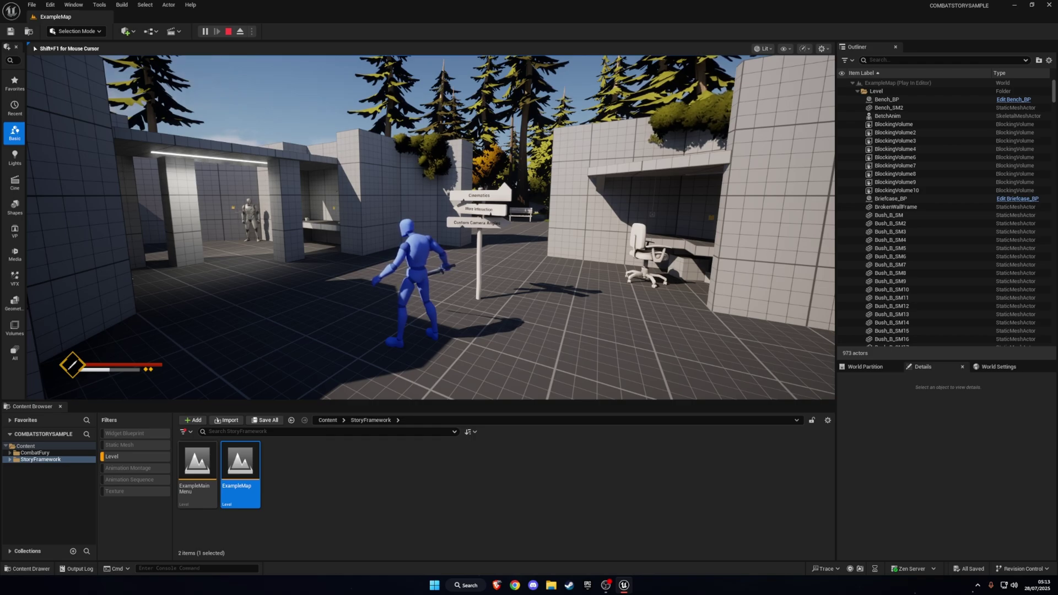
- Playtest ExampleMap by running the character through the level, trying the crouched look interaction, and sitting on the bench
key(w)
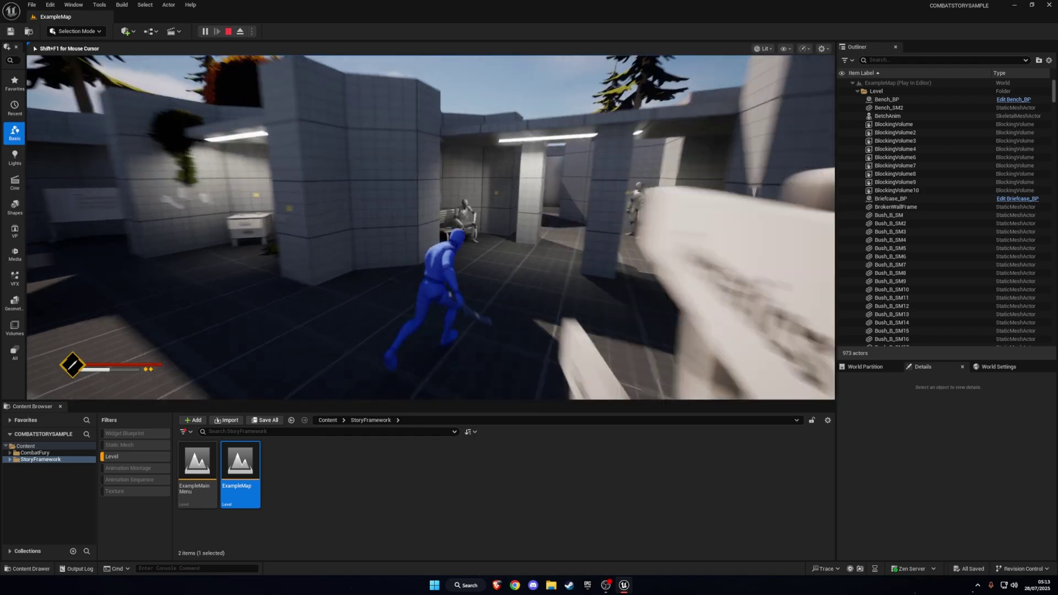
key(w)
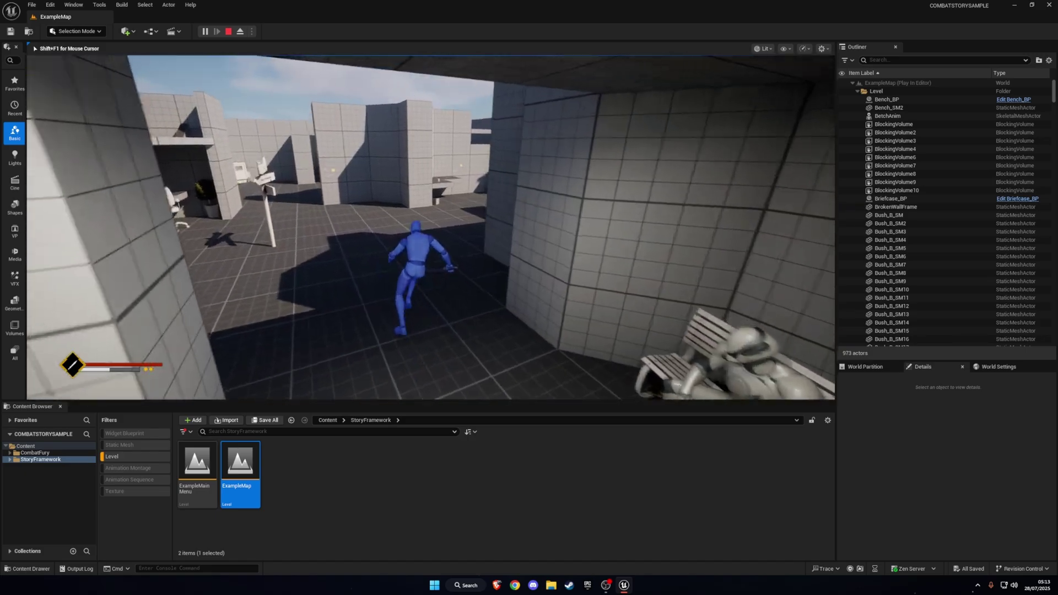
key(w)
key(e)
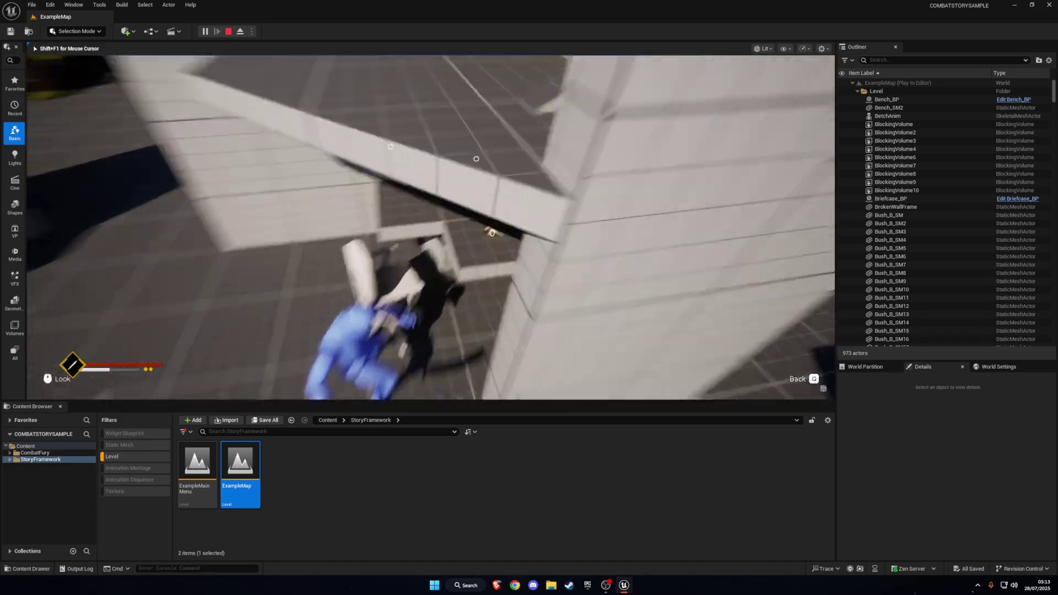
key(q)
key(w)
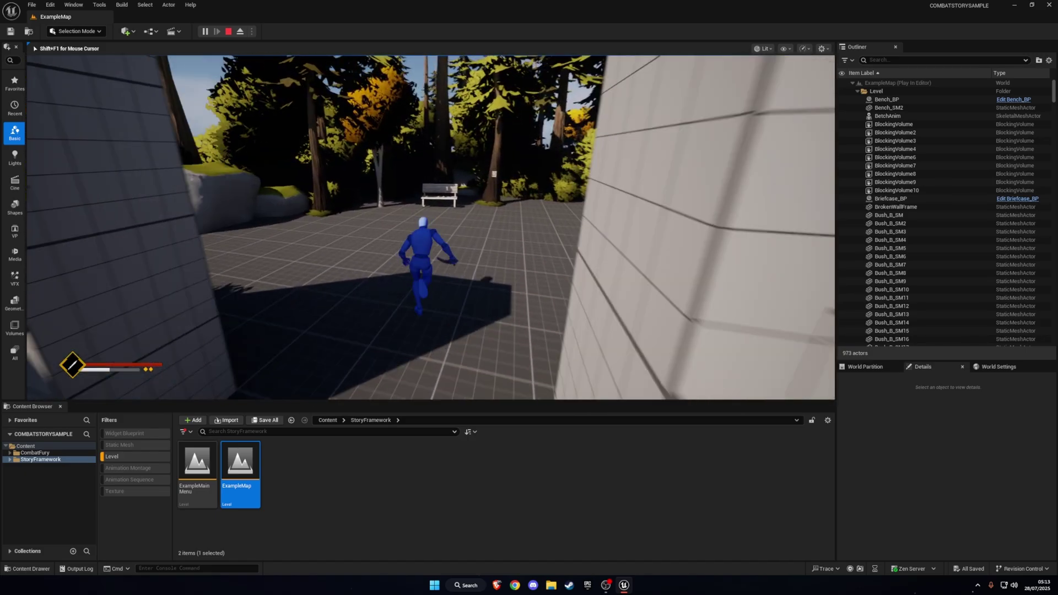
key(w)
key(f)
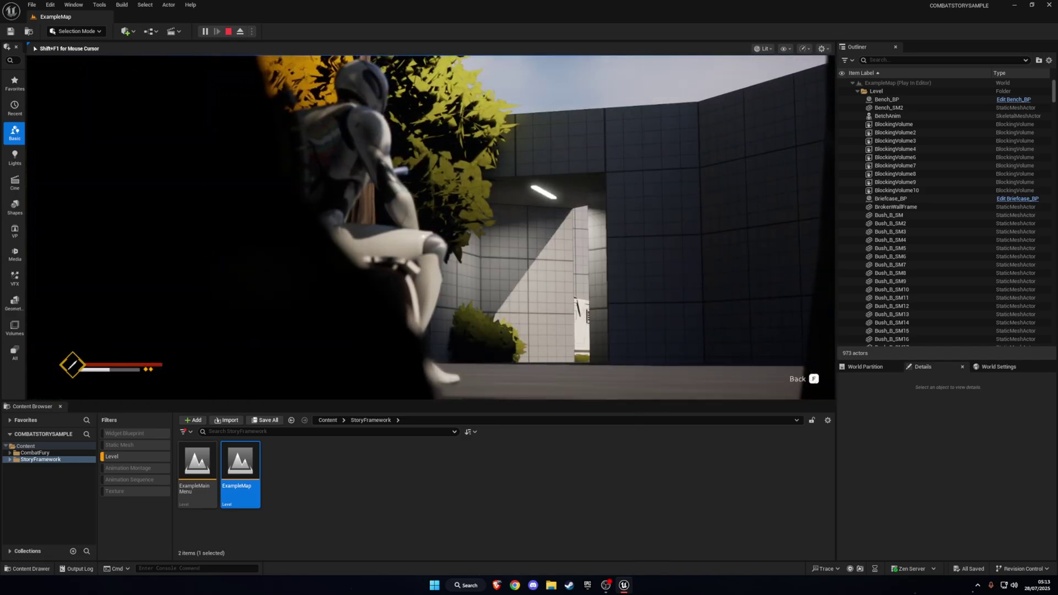
key(f)
key(w)
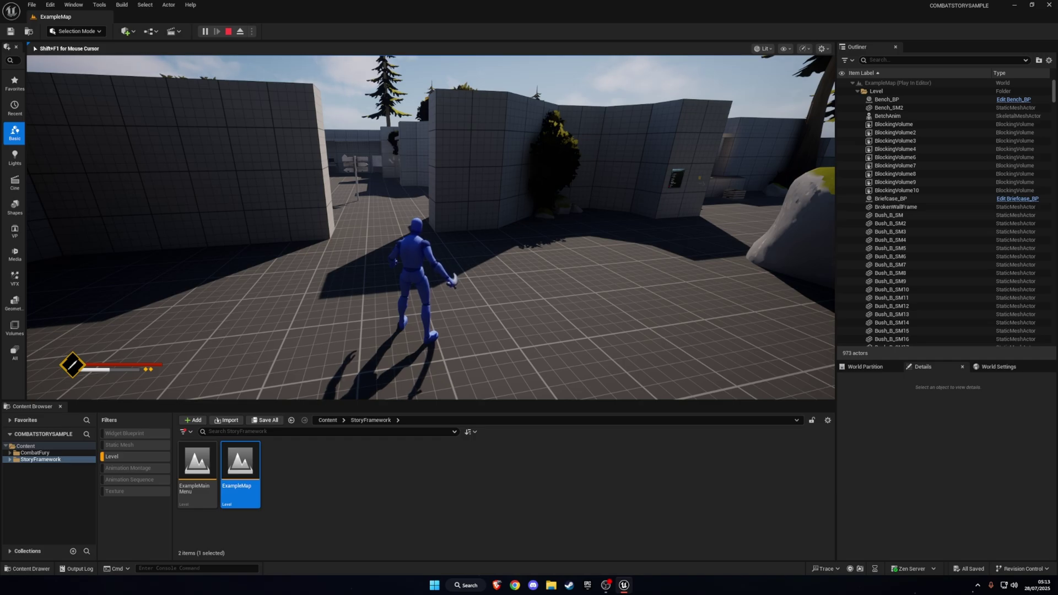
key(space)
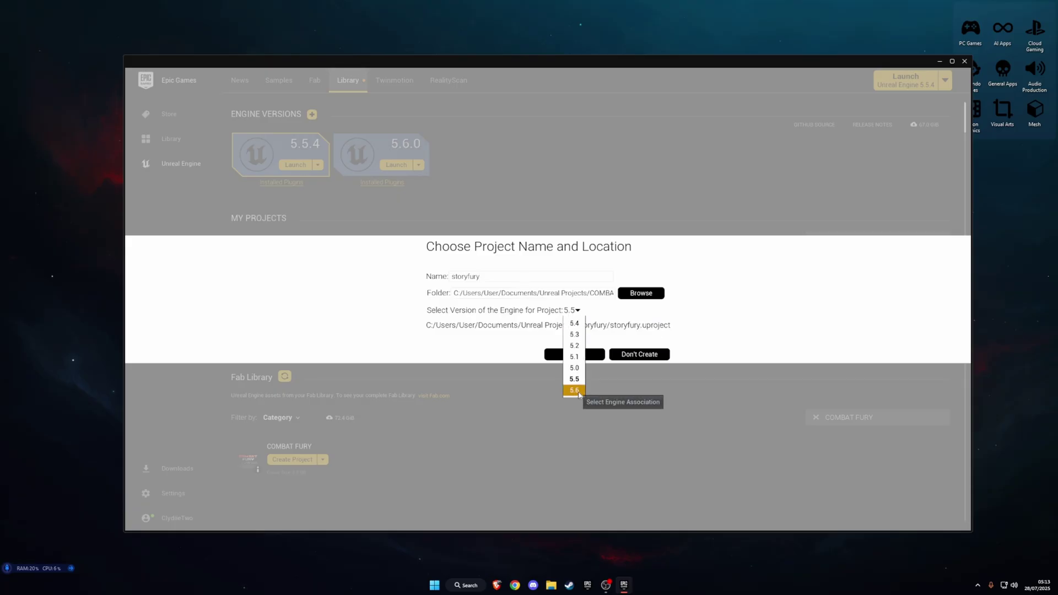
- Choose engine version 5.6 for the storyfury project and open the StoryFramework4 project
click(572, 378)
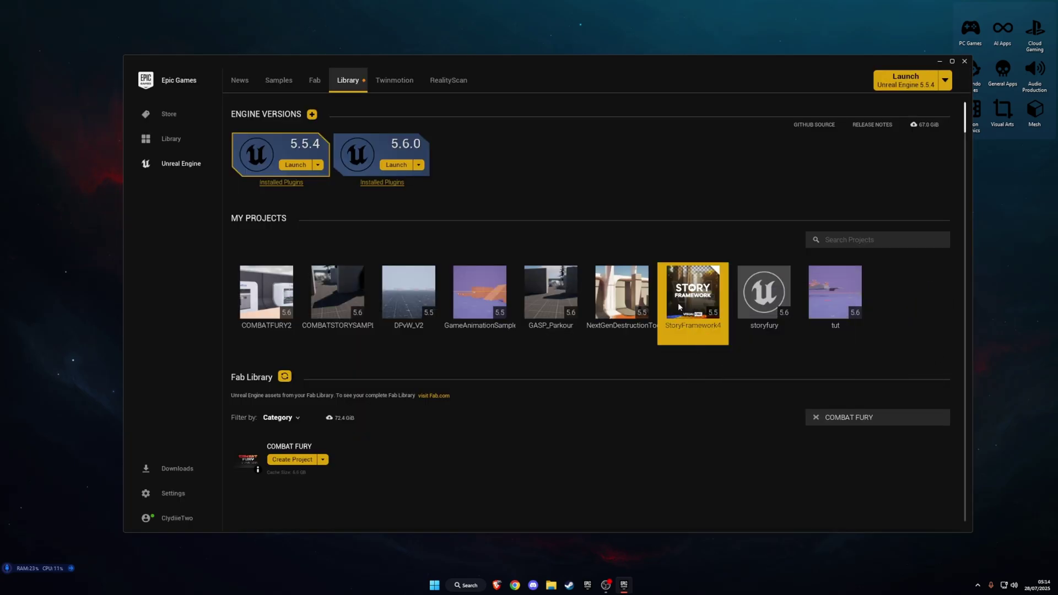
double_click(688, 298)
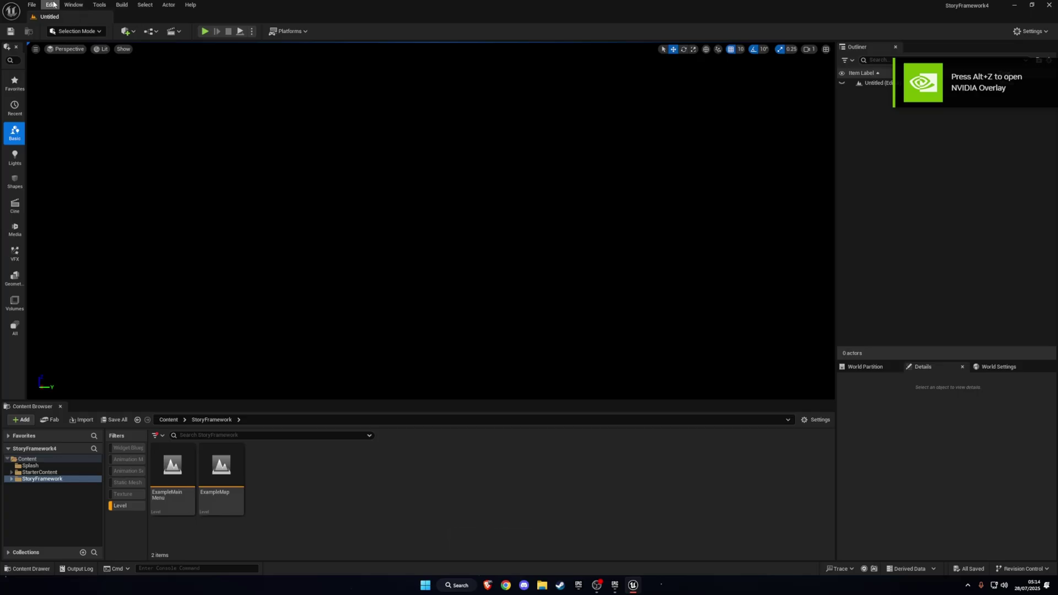
- Examine the name and default response of the SFInteraction trace channel in the project's collision settings
click(51, 4)
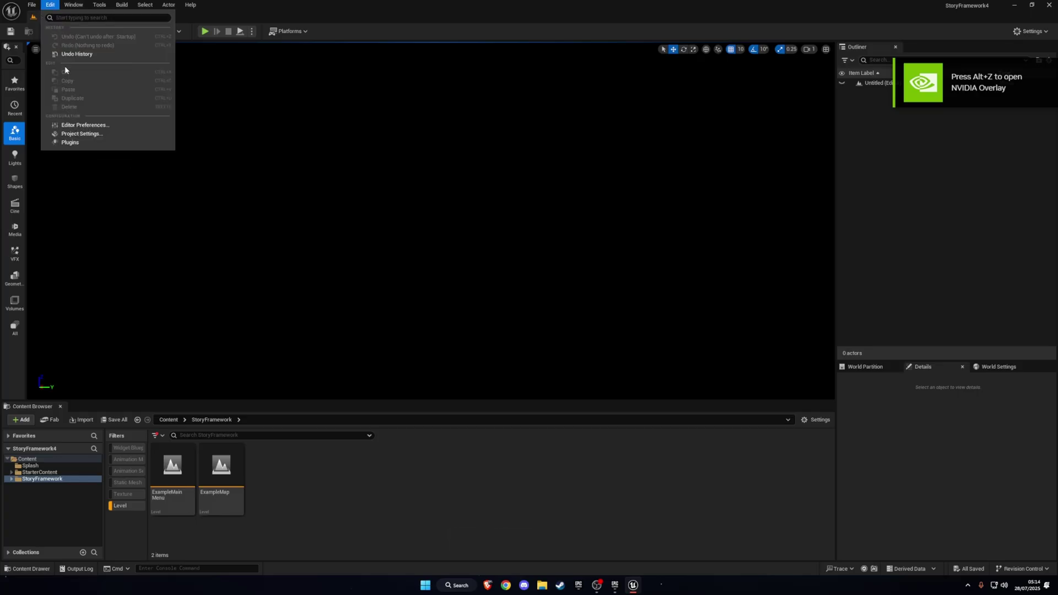
click(71, 137)
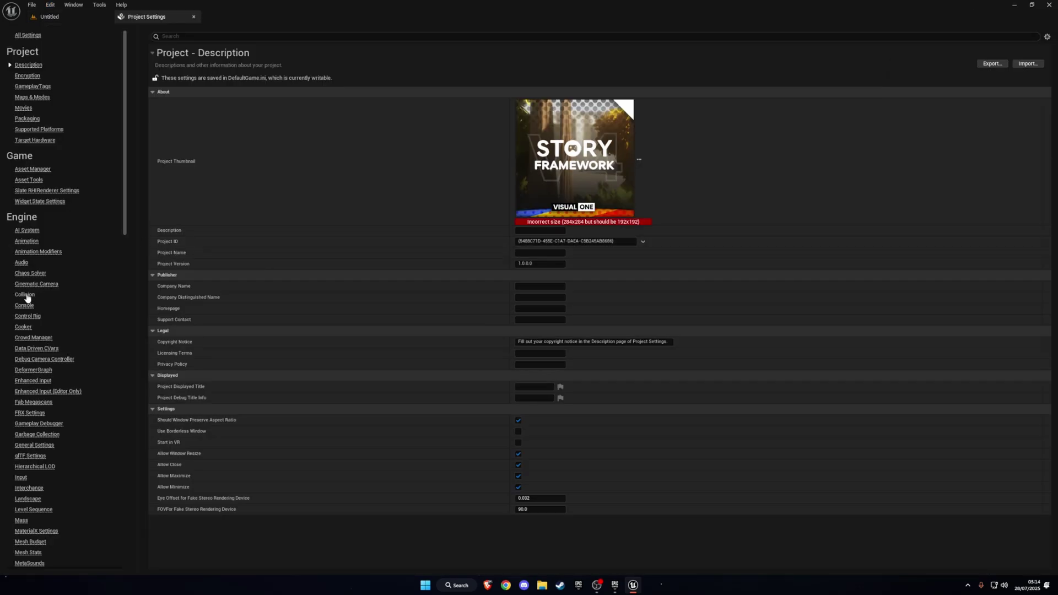
click(25, 295)
click(216, 182)
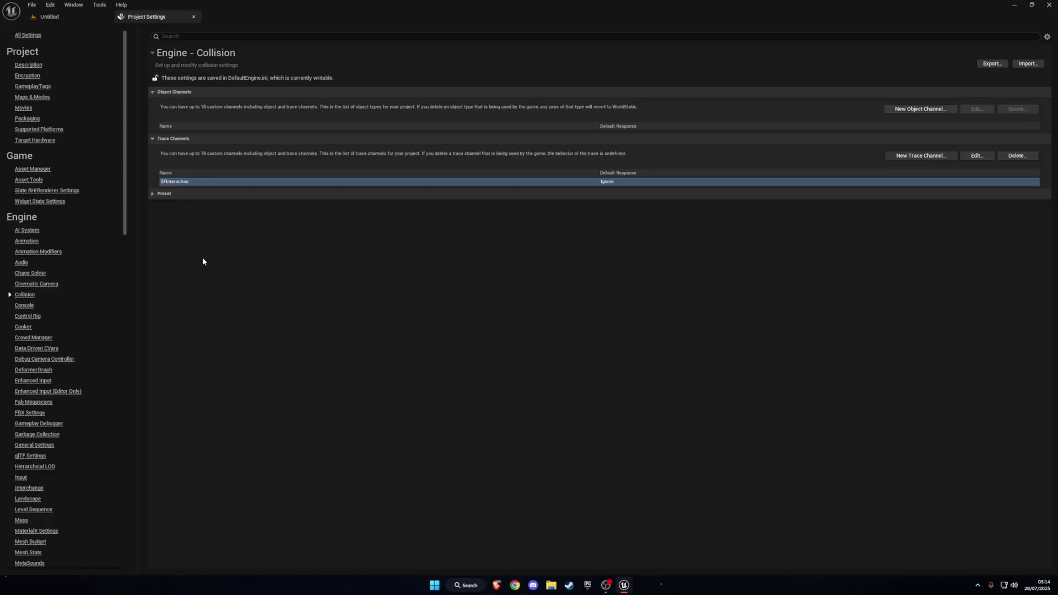
double_click(180, 182)
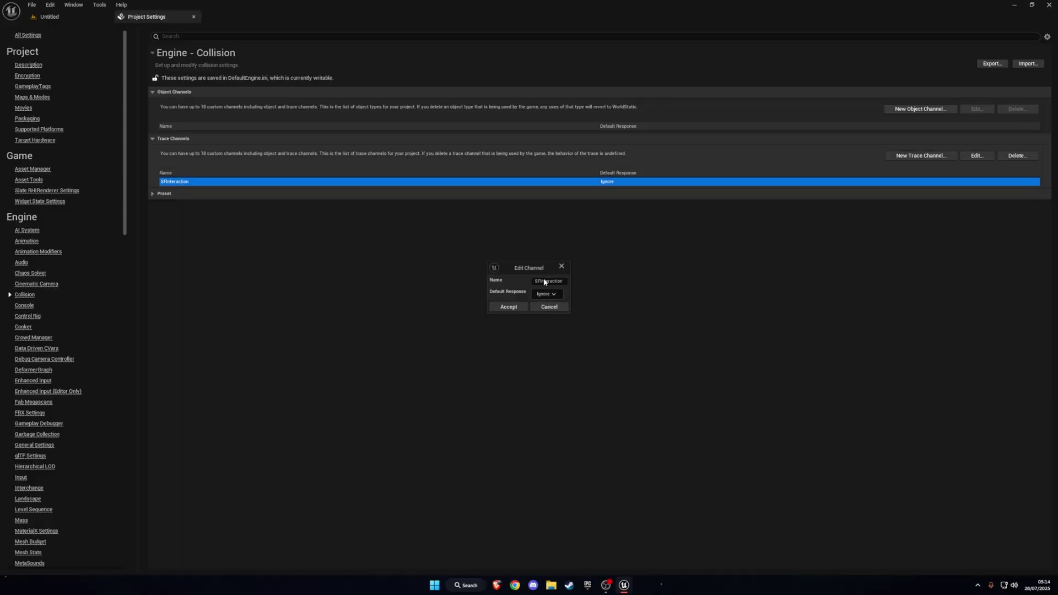
click(549, 307)
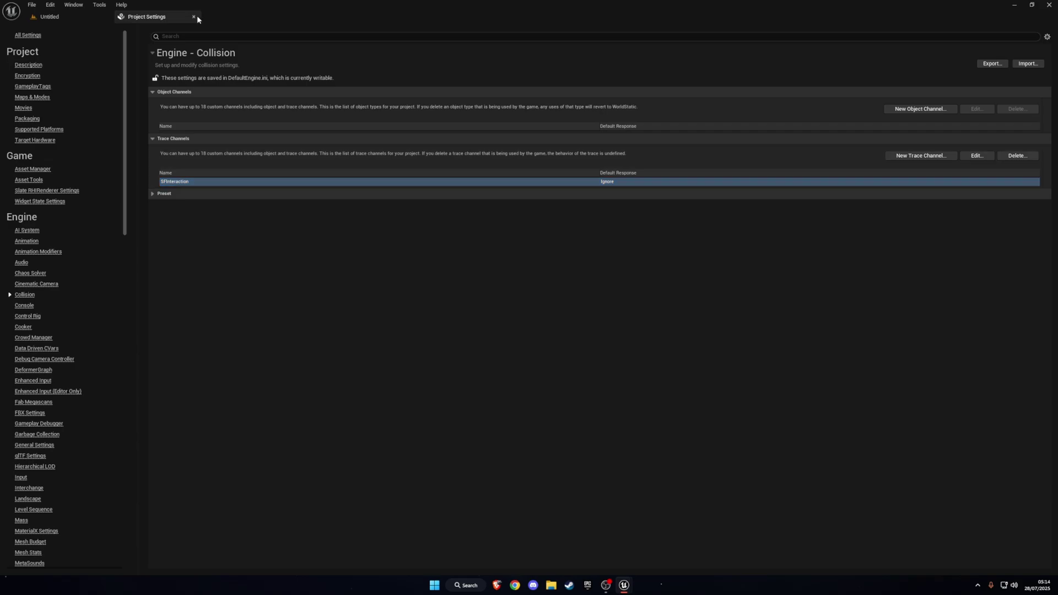
click(194, 17)
- Migrate the StoryFramework folder with all listed assets into the storyfury project's Content folder
click(69, 480)
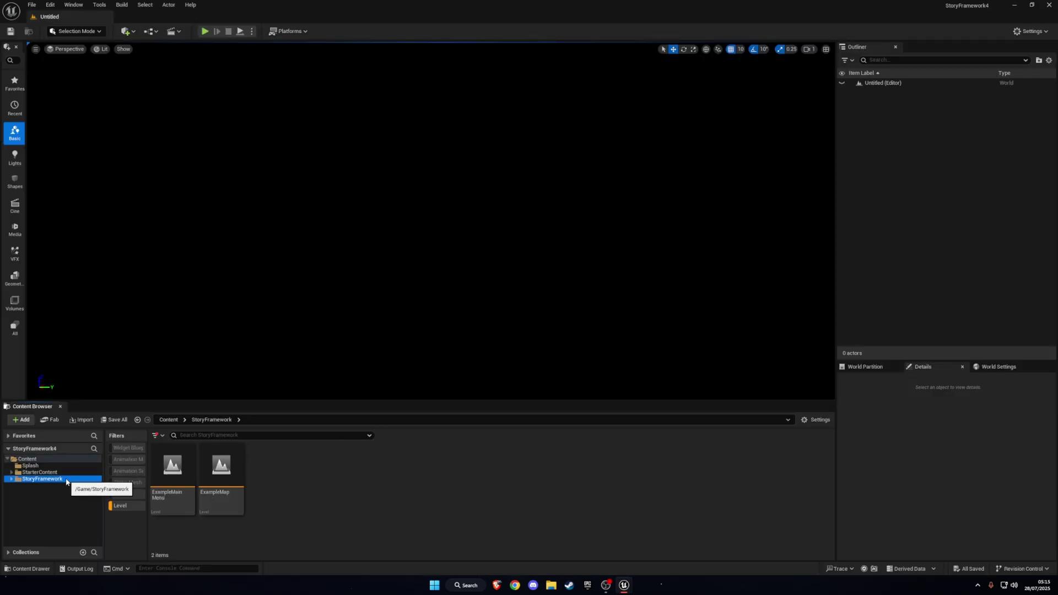
right_click(66, 481)
click(147, 404)
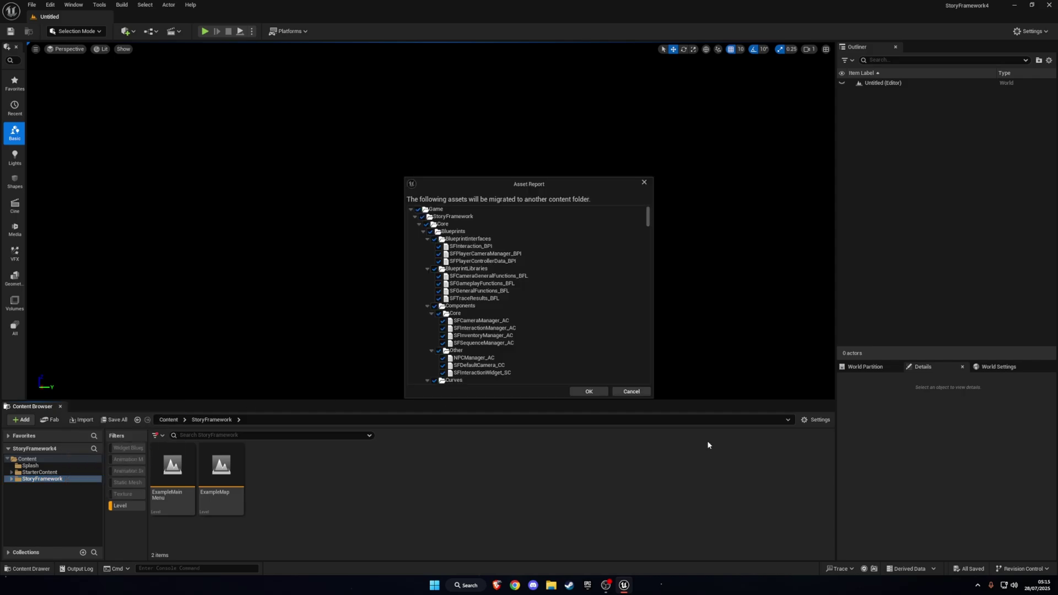
click(589, 391)
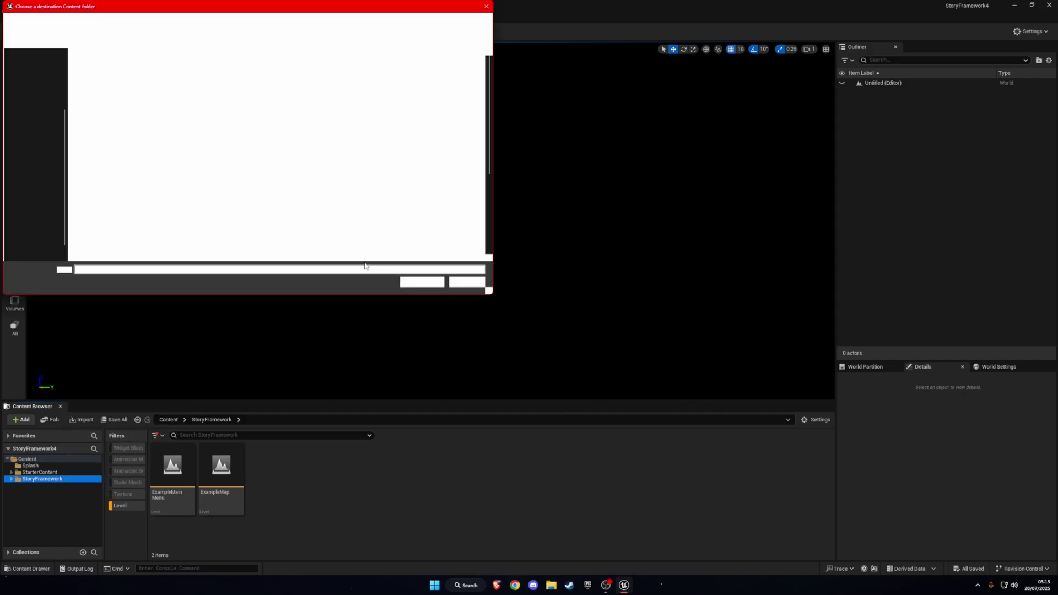
click(422, 281)
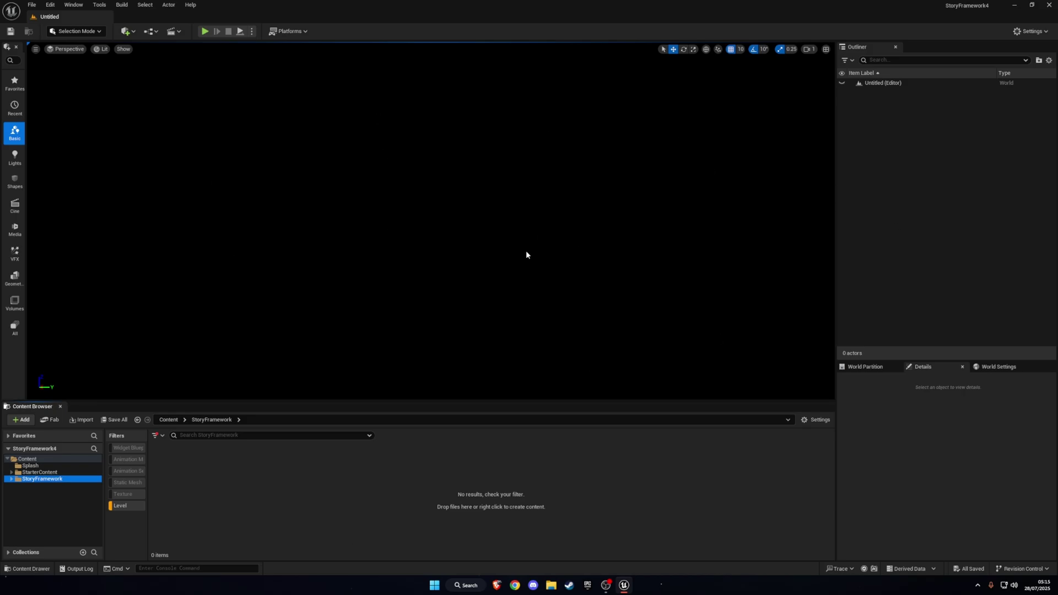
click(72, 6)
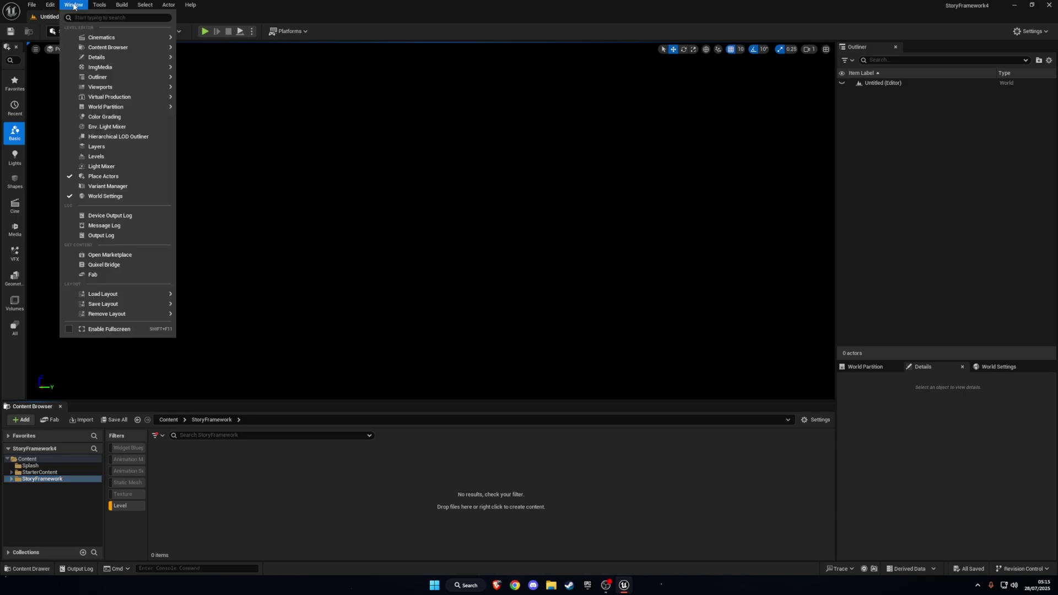
mouse_move(132, 293)
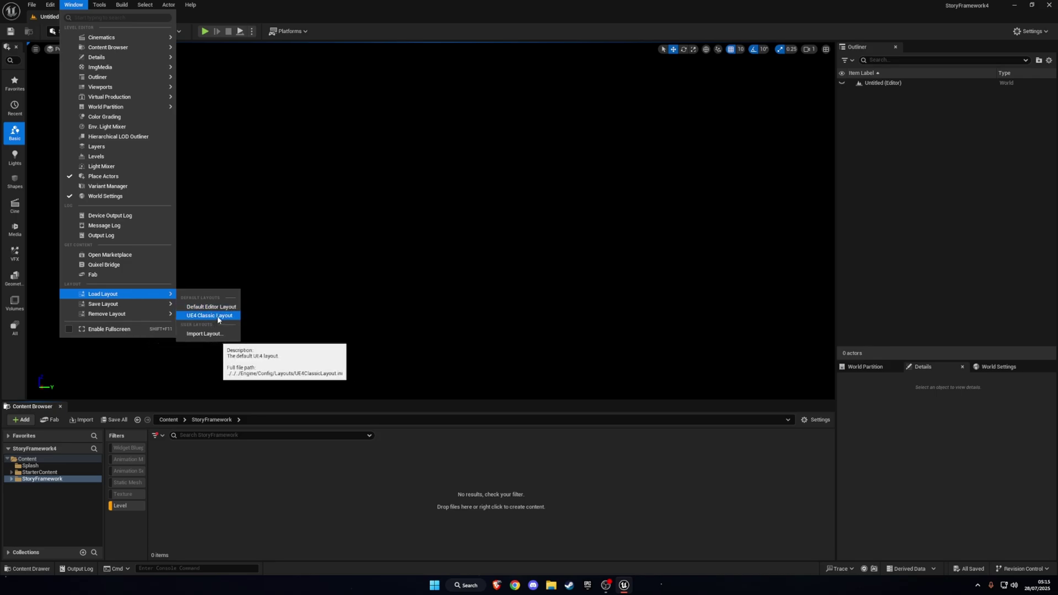
click(390, 481)
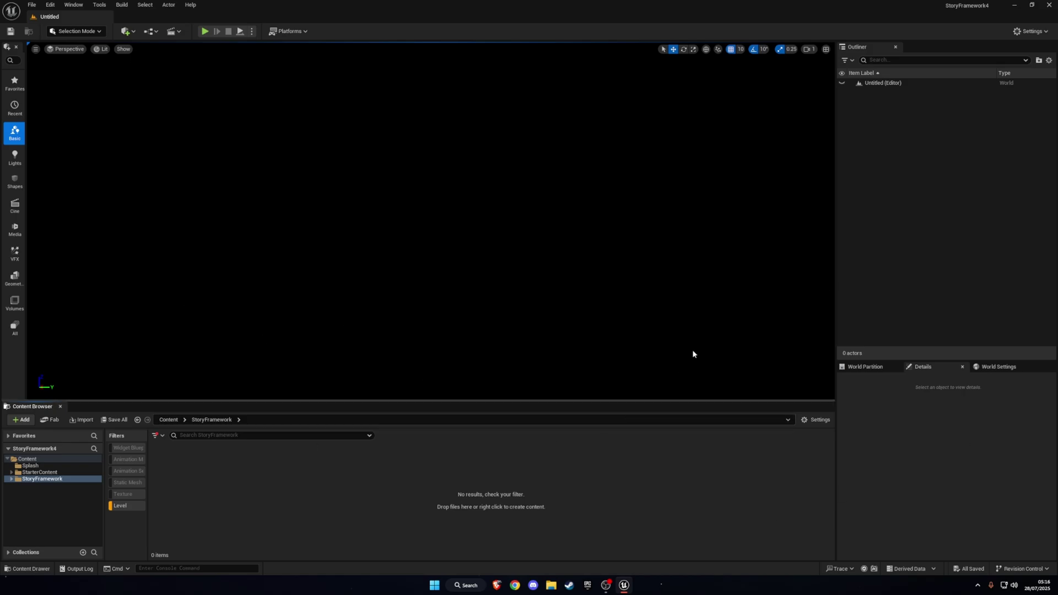
- Close the StoryFramework4 project and open the storyfury project
click(1049, 5)
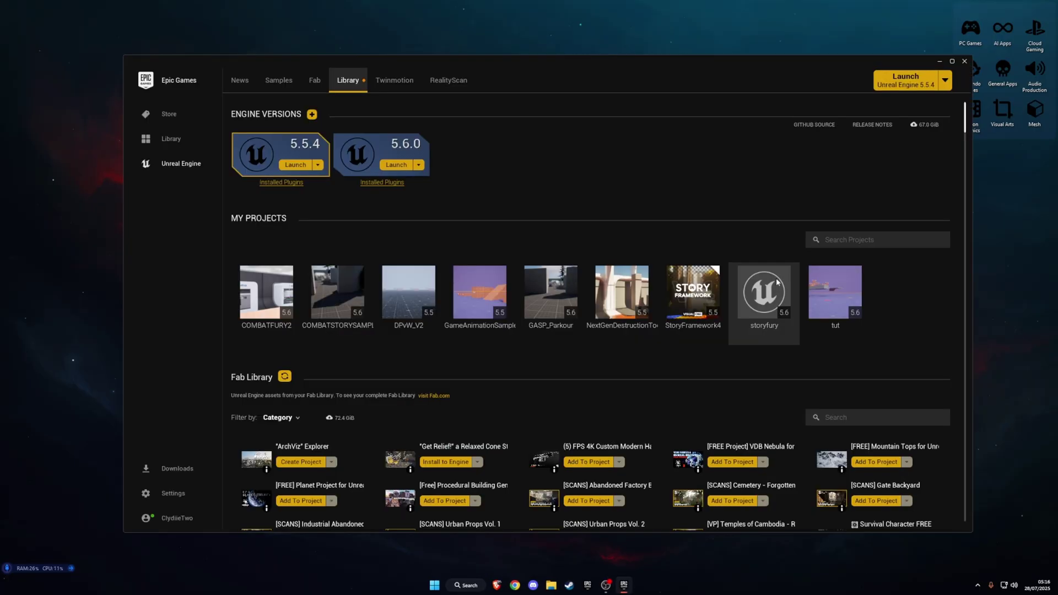
double_click(764, 295)
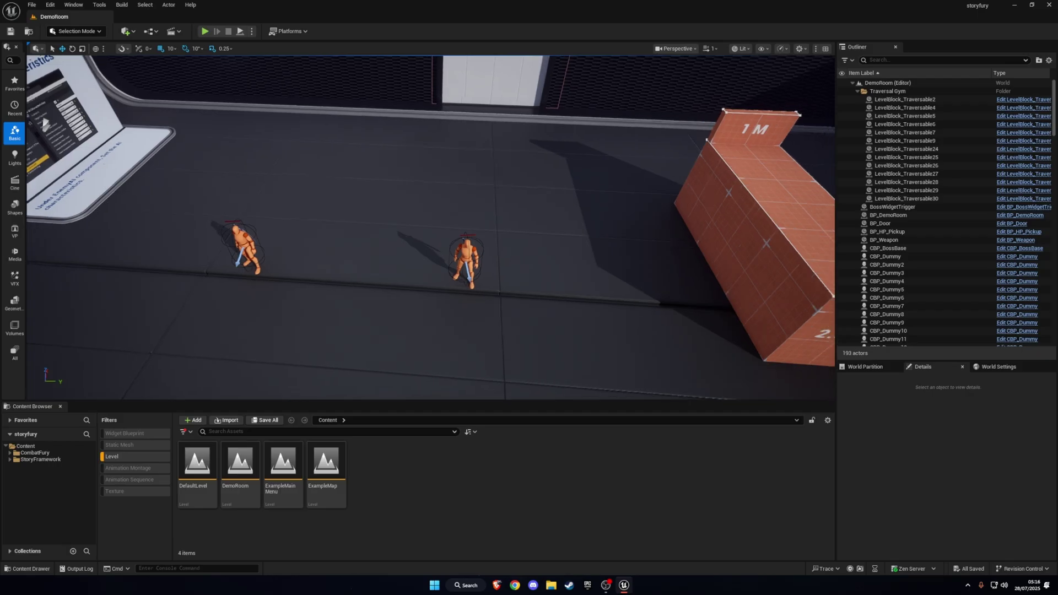
scroll(319, 360, down, 4)
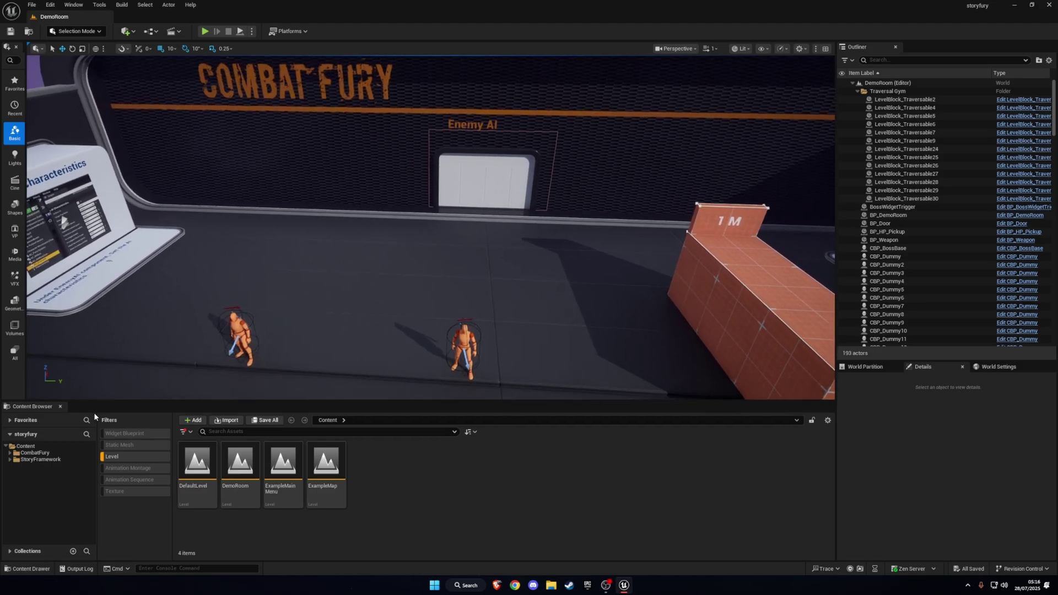
- Create a trace channel named SFInteraction with default response Ignore in the project's collision settings
click(49, 5)
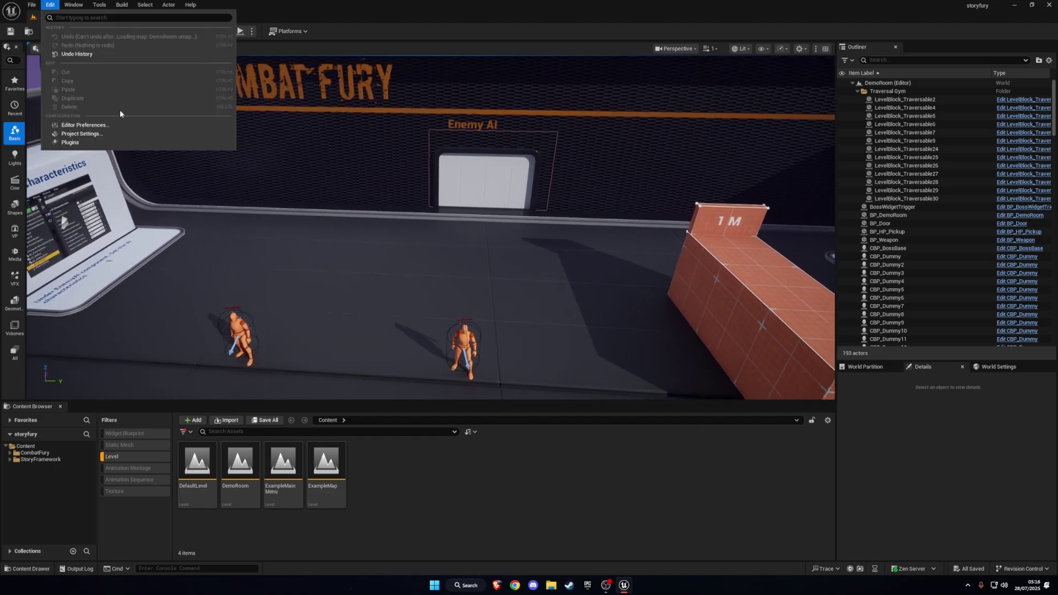
click(104, 135)
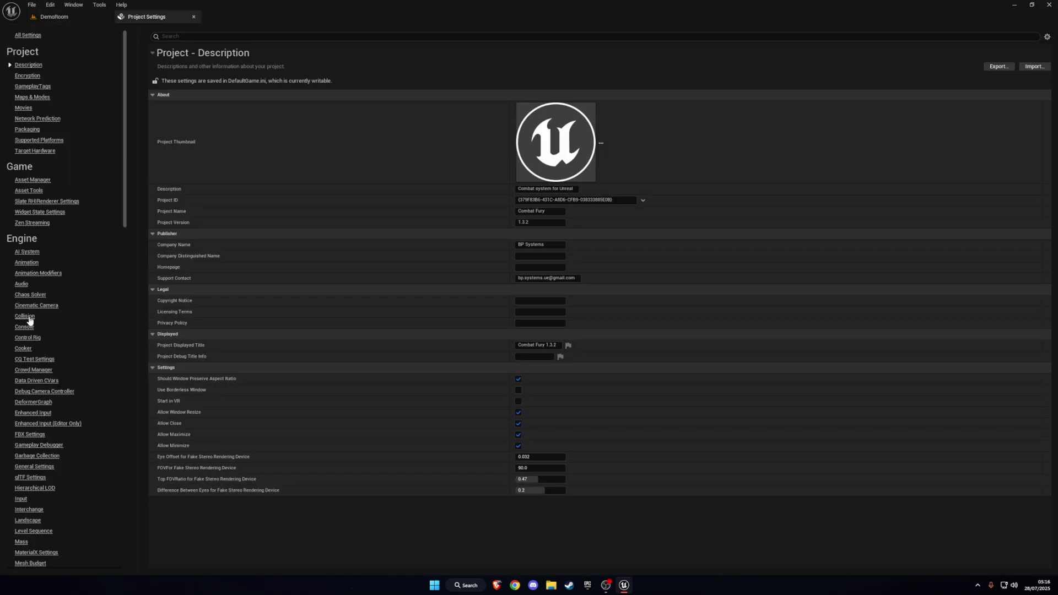
click(25, 316)
click(916, 166)
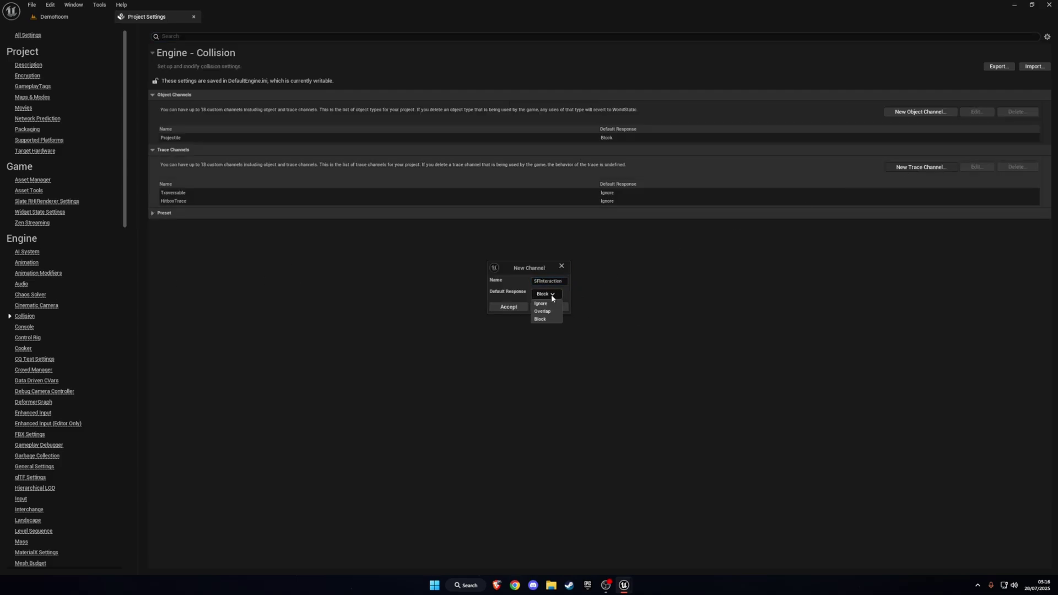
click(509, 307)
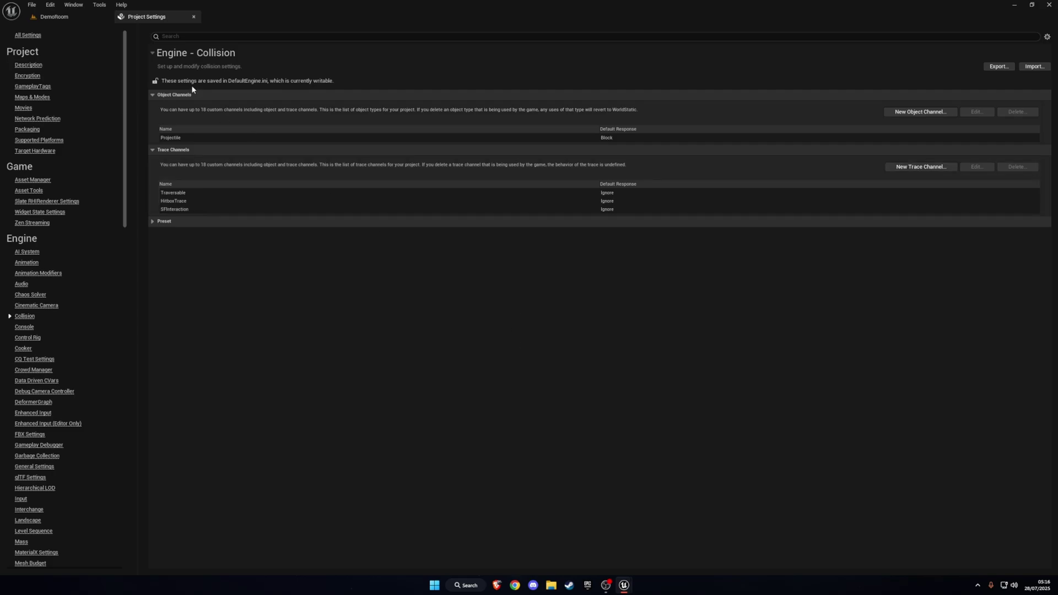
click(194, 17)
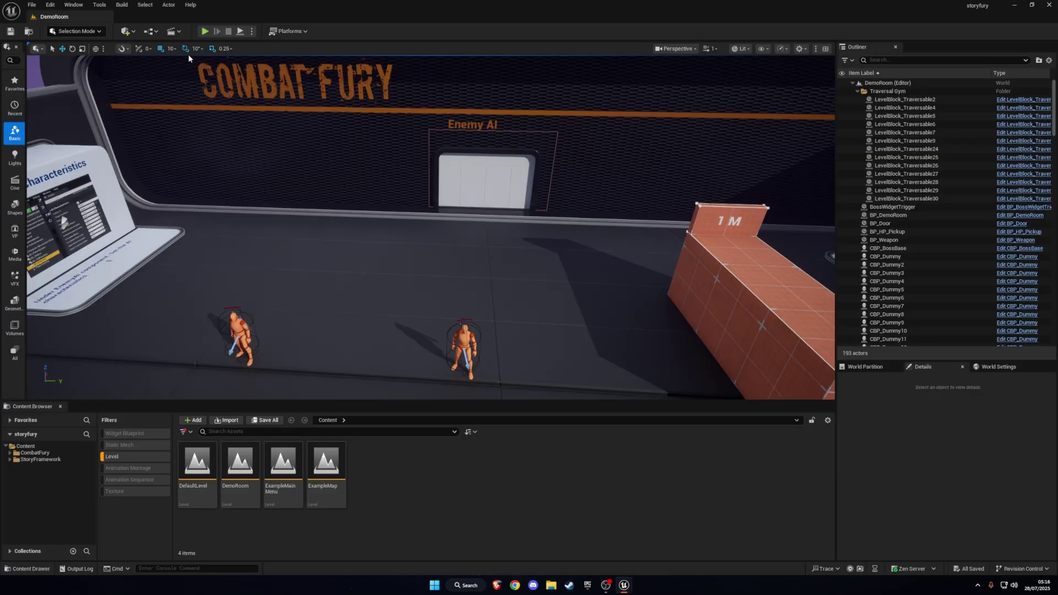
- Set the project's Game Instance Class to SFGameInstance_BP in the Maps & Modes settings
click(51, 4)
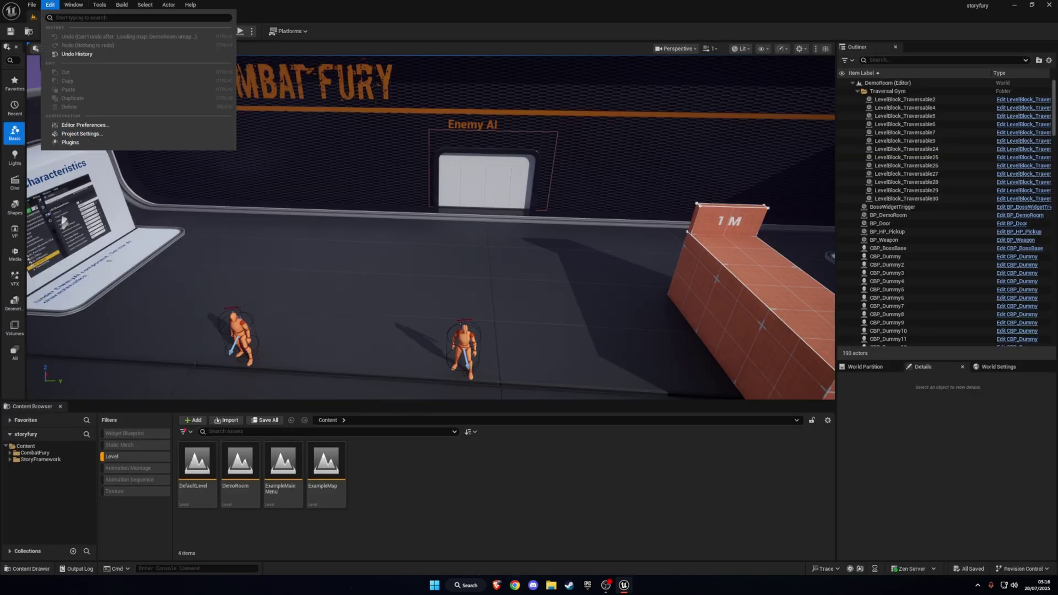
click(95, 137)
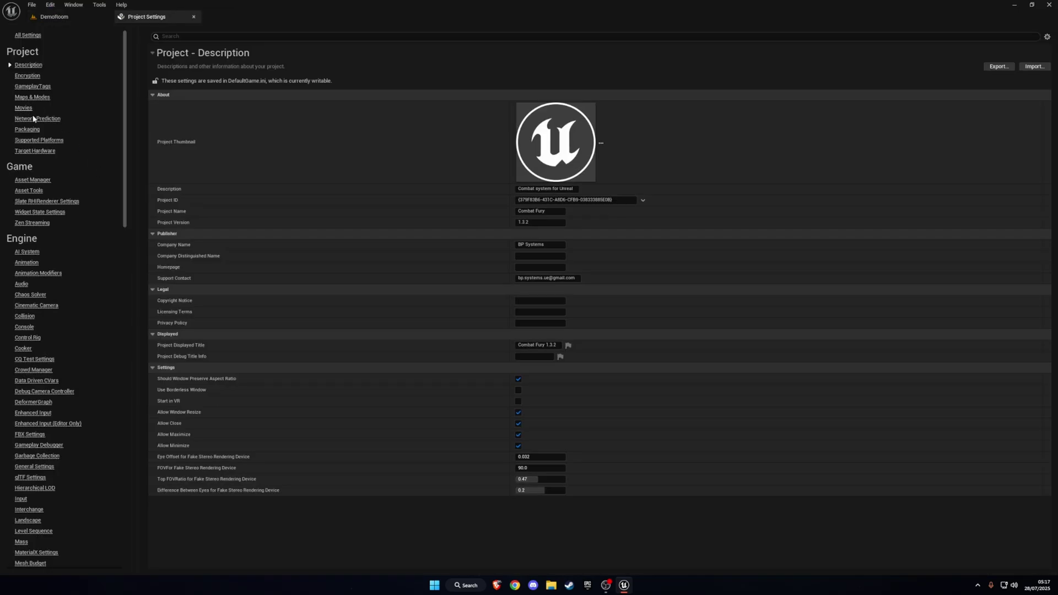
click(33, 97)
click(535, 298)
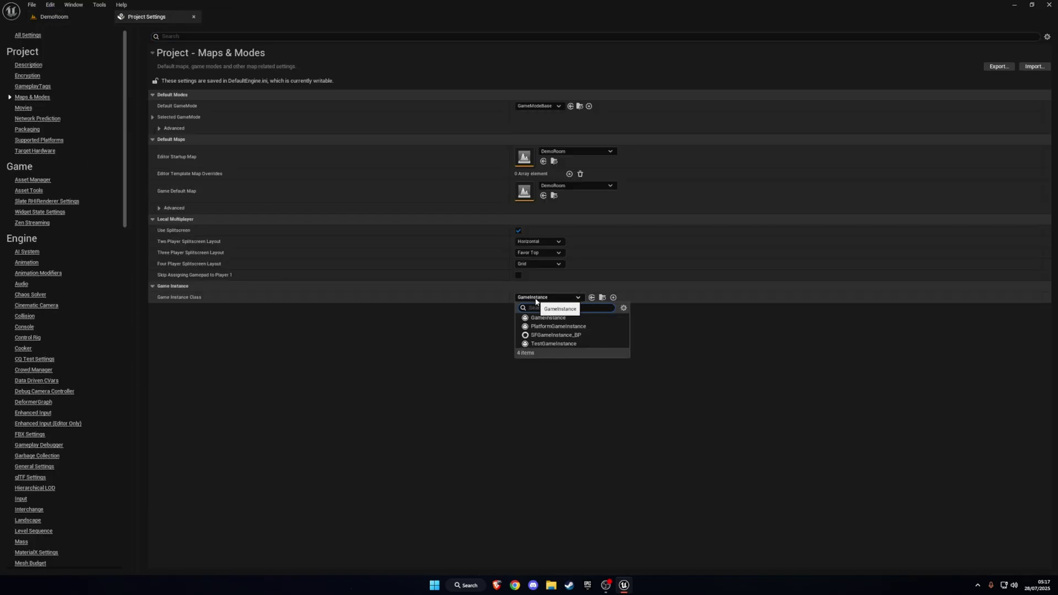
click(556, 336)
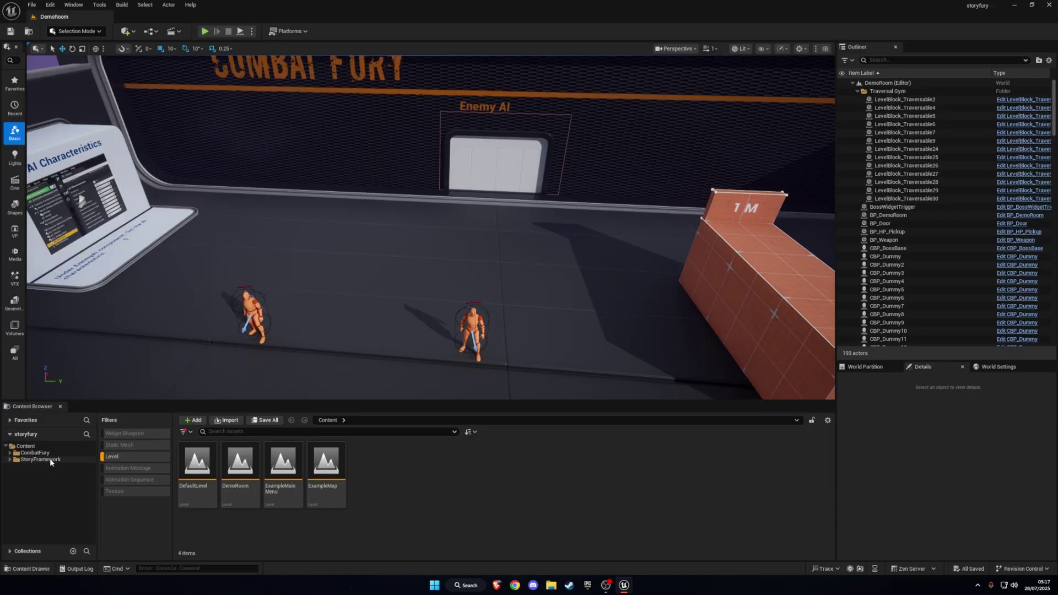
- Show only the levels in the StoryFramework folder, open ExampleMap, and switch the Level filter back off
click(39, 460)
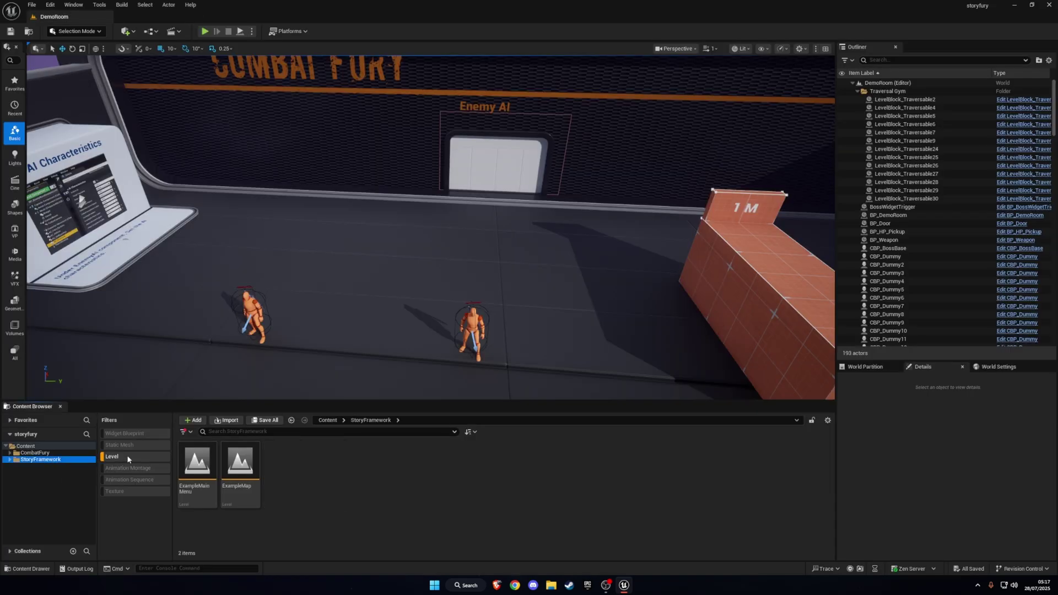
click(187, 435)
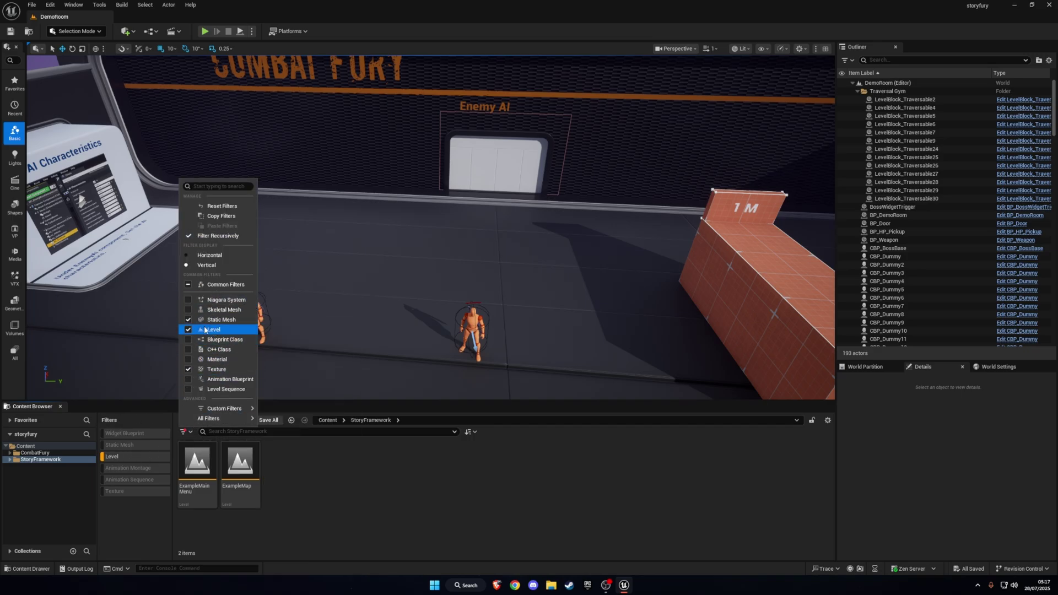
click(146, 521)
click(138, 457)
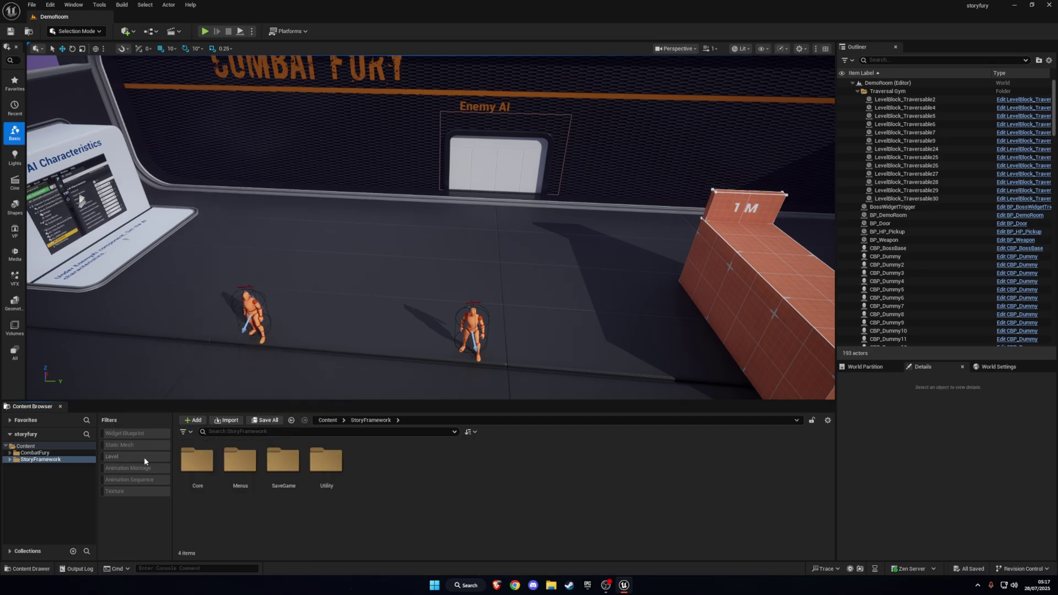
click(144, 457)
click(245, 463)
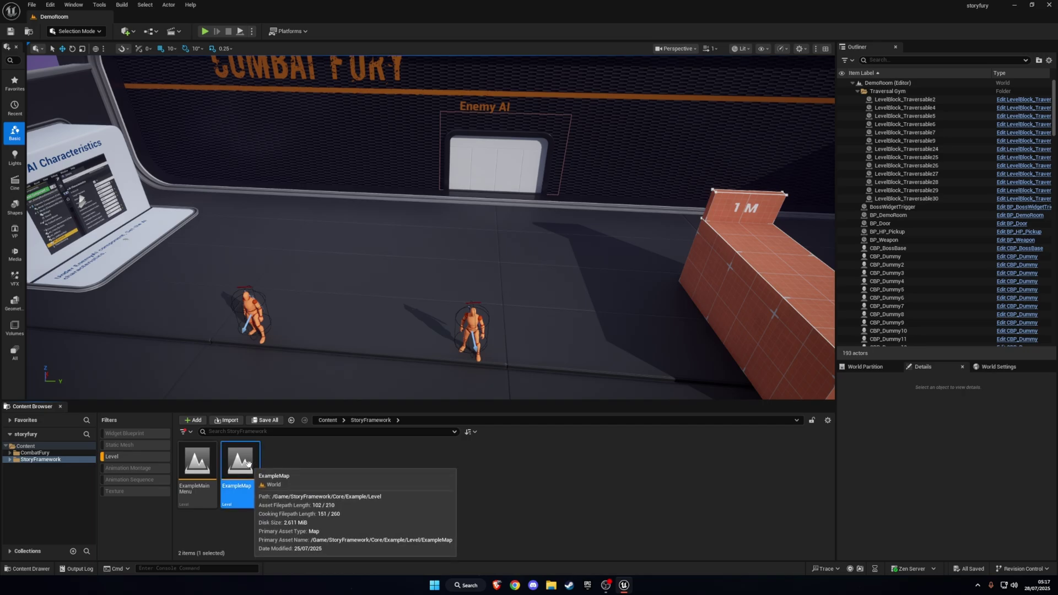
double_click(247, 463)
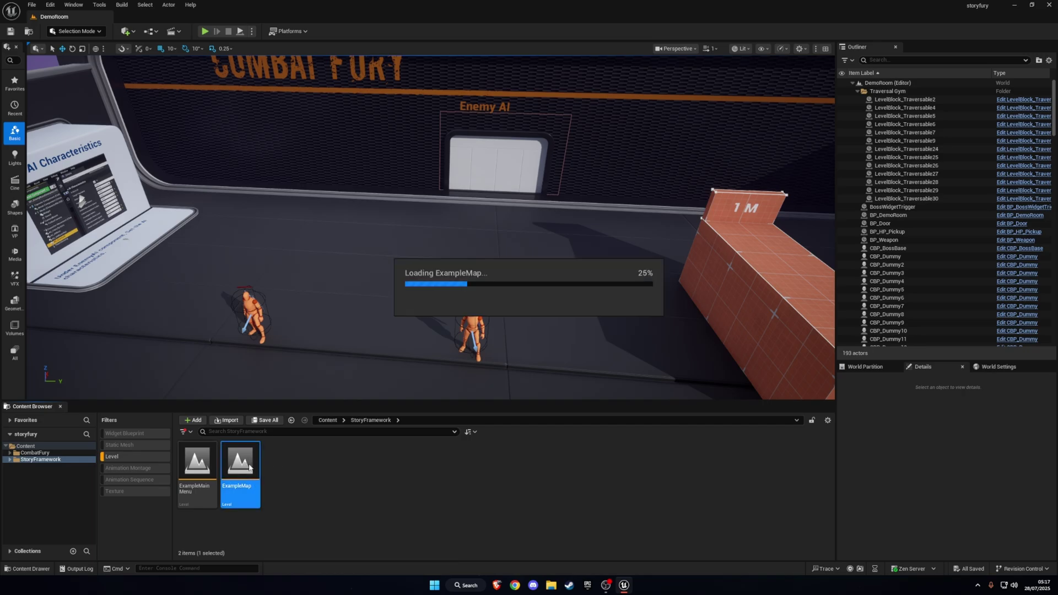
click(148, 458)
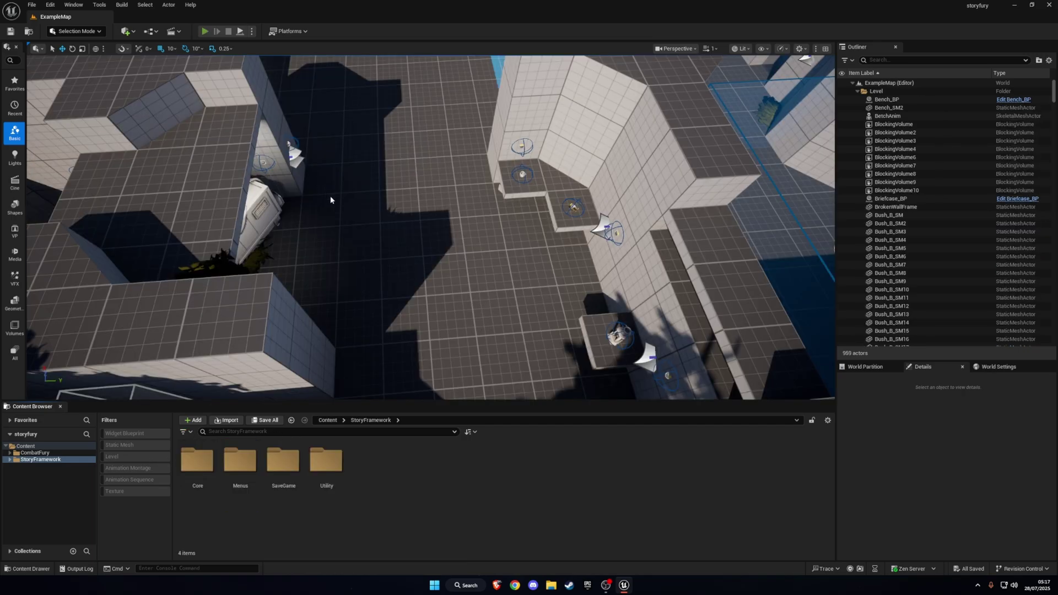
- Play-test ExampleMap by walking the character around, stop the session, and widen the viewport
key(alt+p)
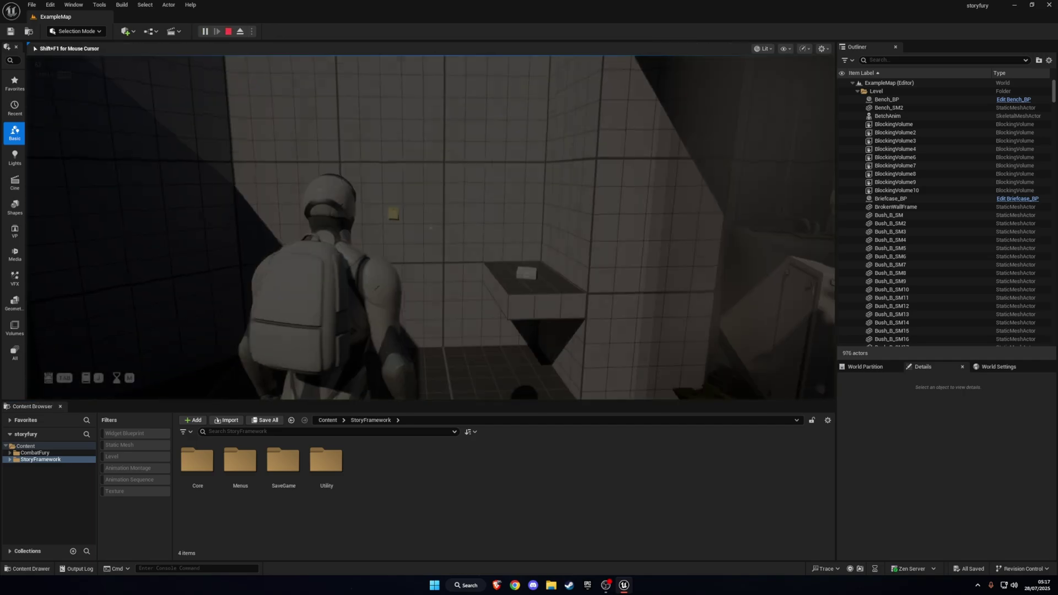
key(w)
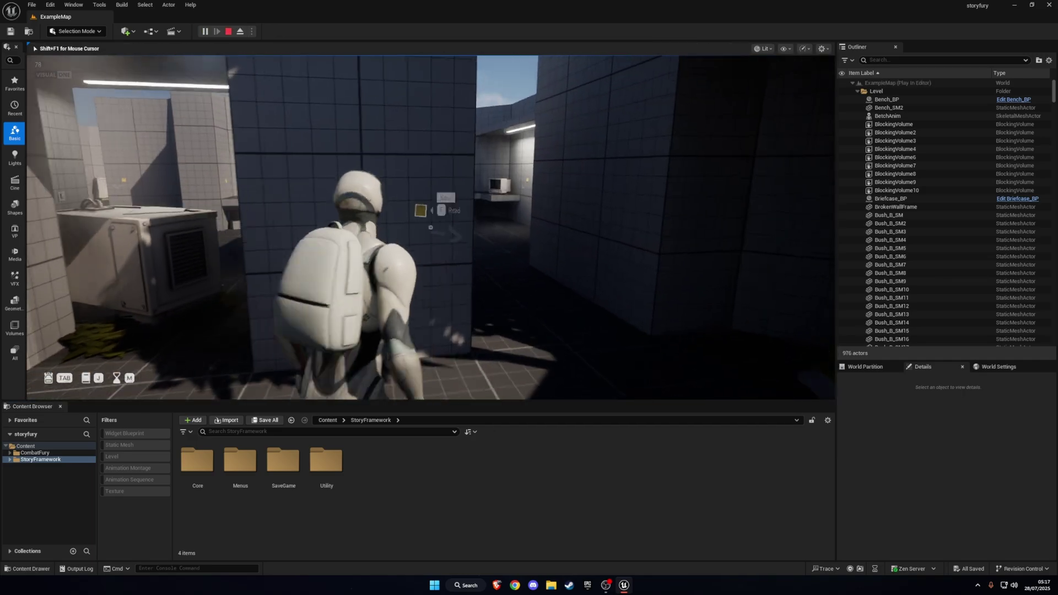
key(e)
mouse_move(837, 406)
mouse_down()
mouse_move(848, 406)
mouse_move(839, 405)
mouse_up()
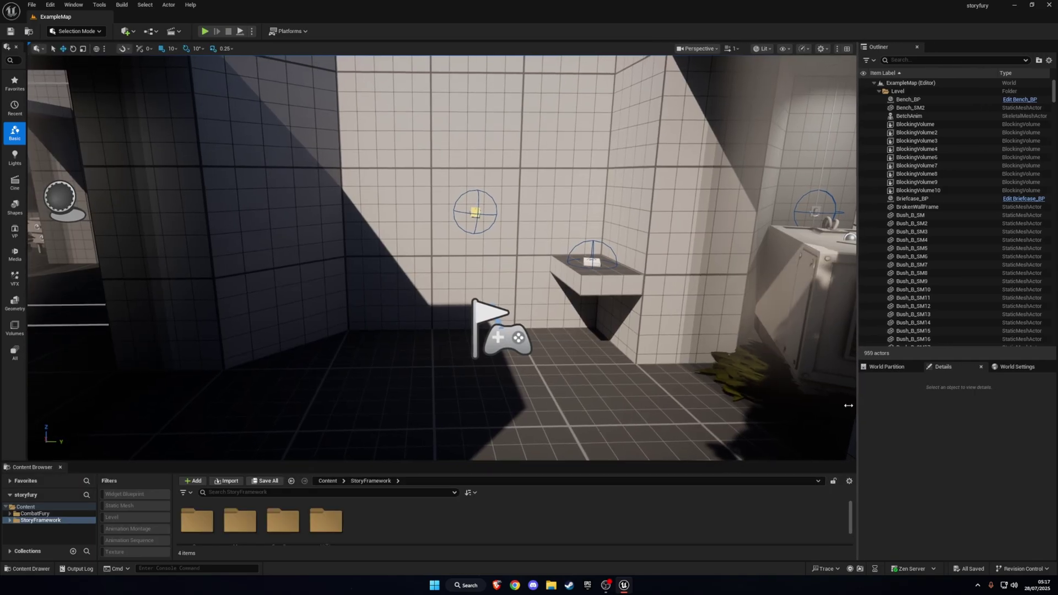
- Expand the selected game mode in ExampleMap's World Settings, locate its default pawn class, and open SFDemoCharacter_BP
click(1011, 367)
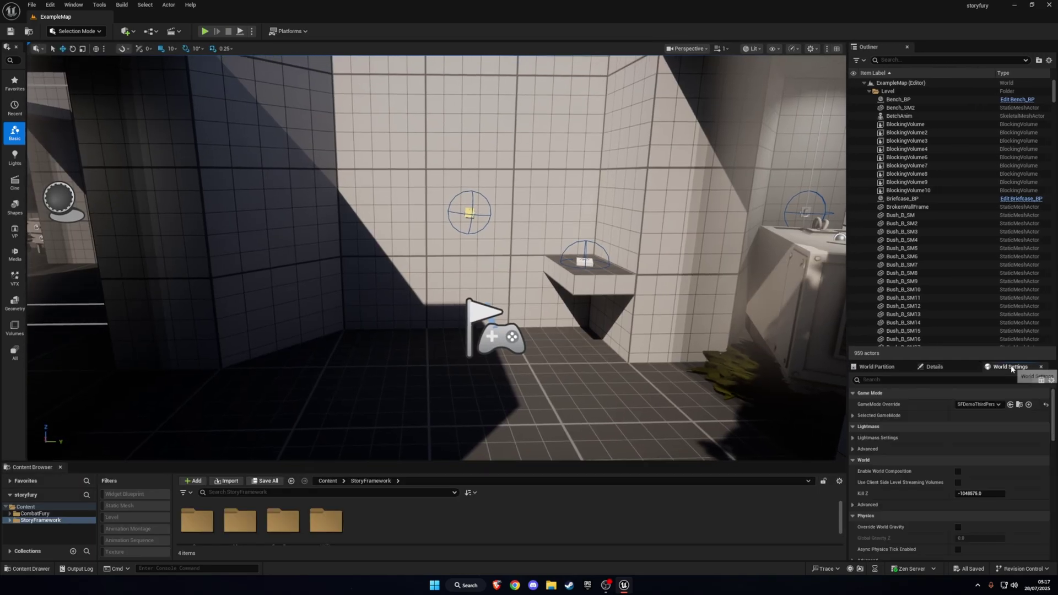
click(73, 5)
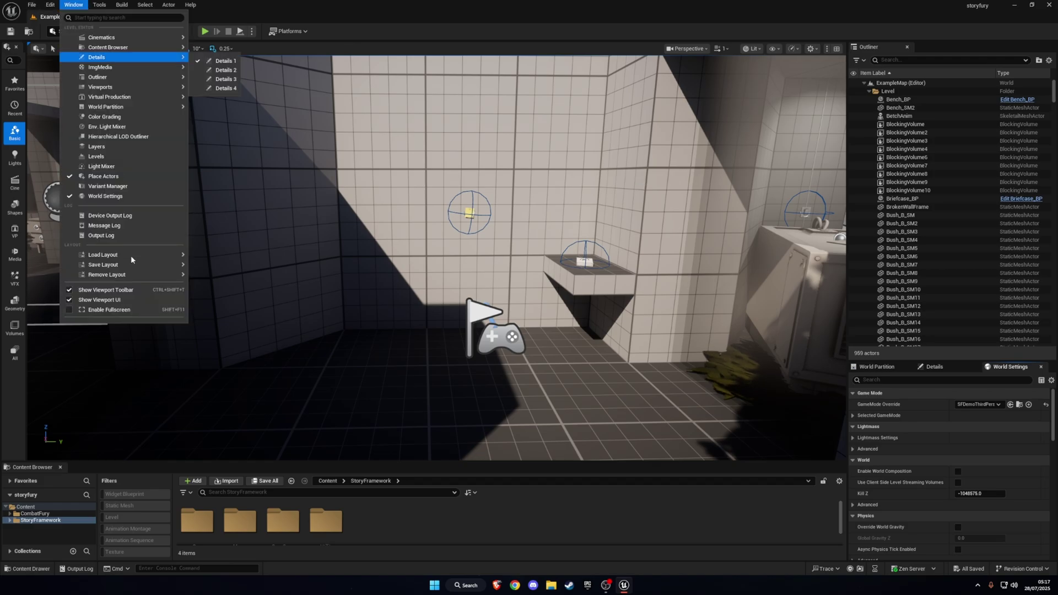
click(125, 200)
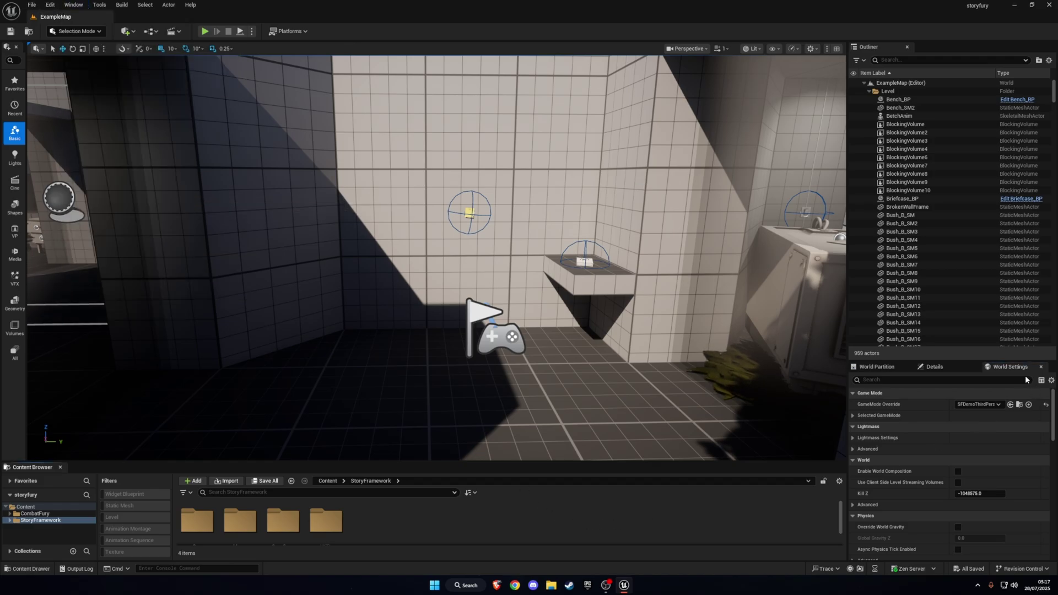
click(854, 416)
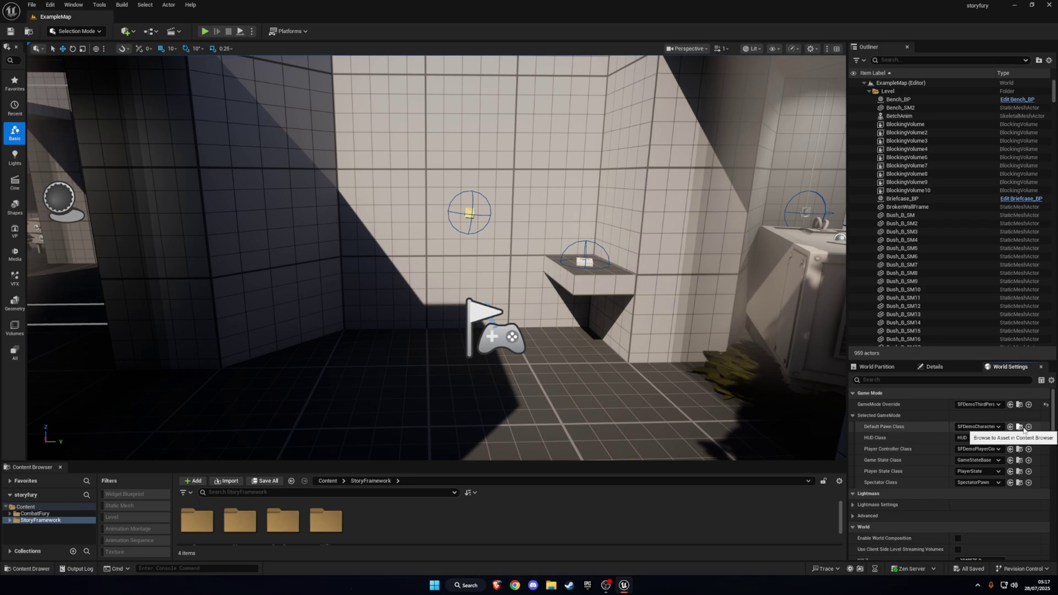
click(1020, 428)
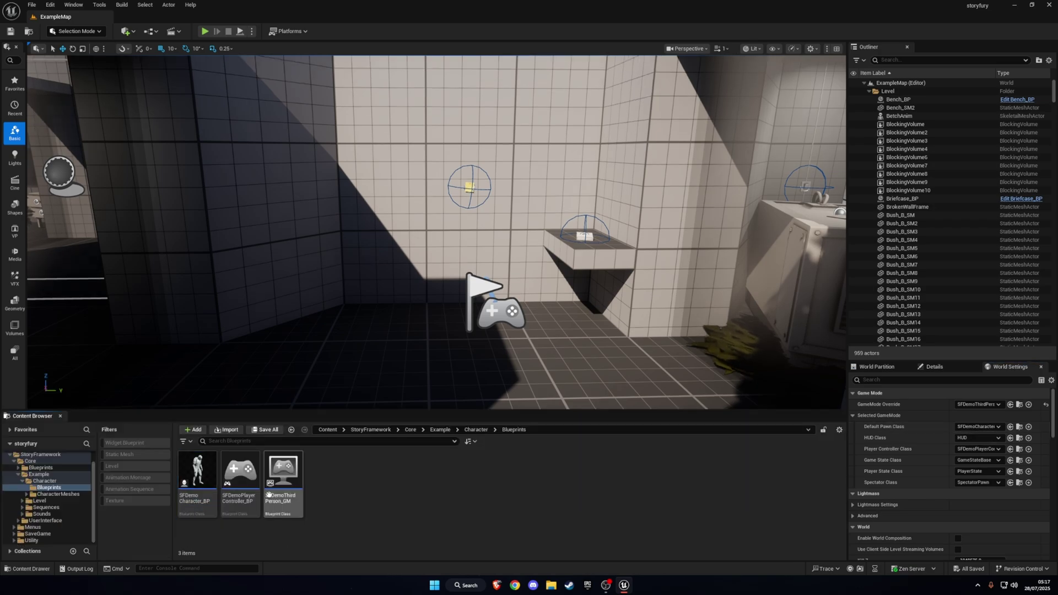
double_click(192, 469)
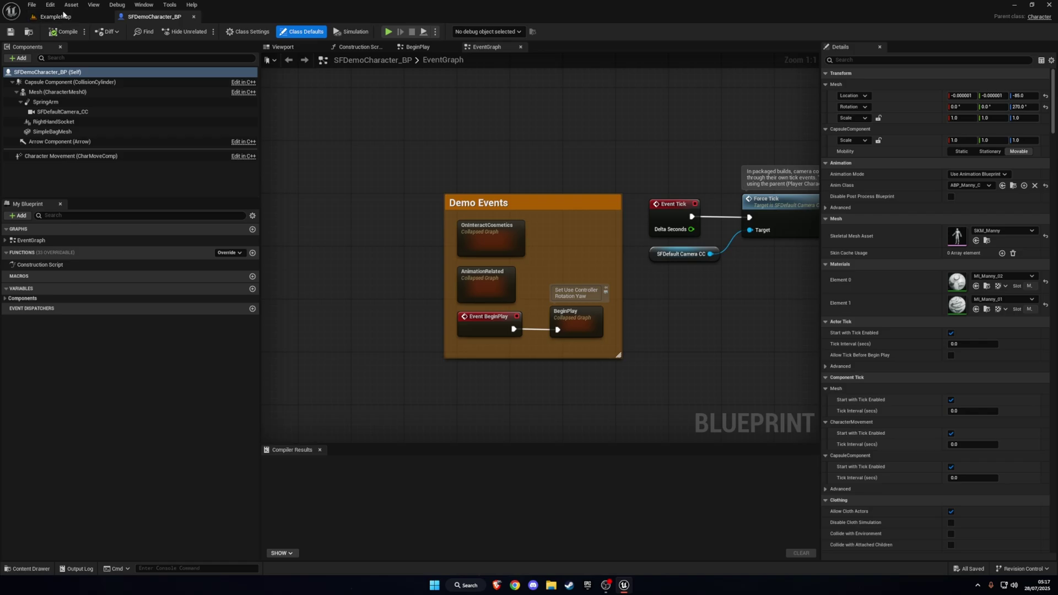
- Open the SFDemoPlayerController_BP blueprint alongside the character blueprint and return to ExampleMap
click(63, 17)
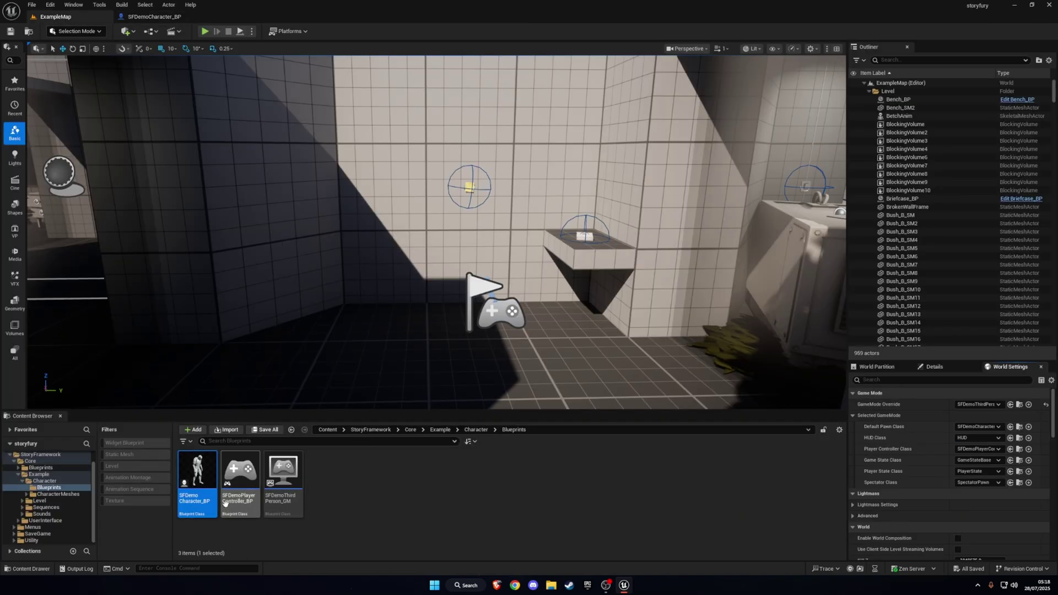
click(242, 484)
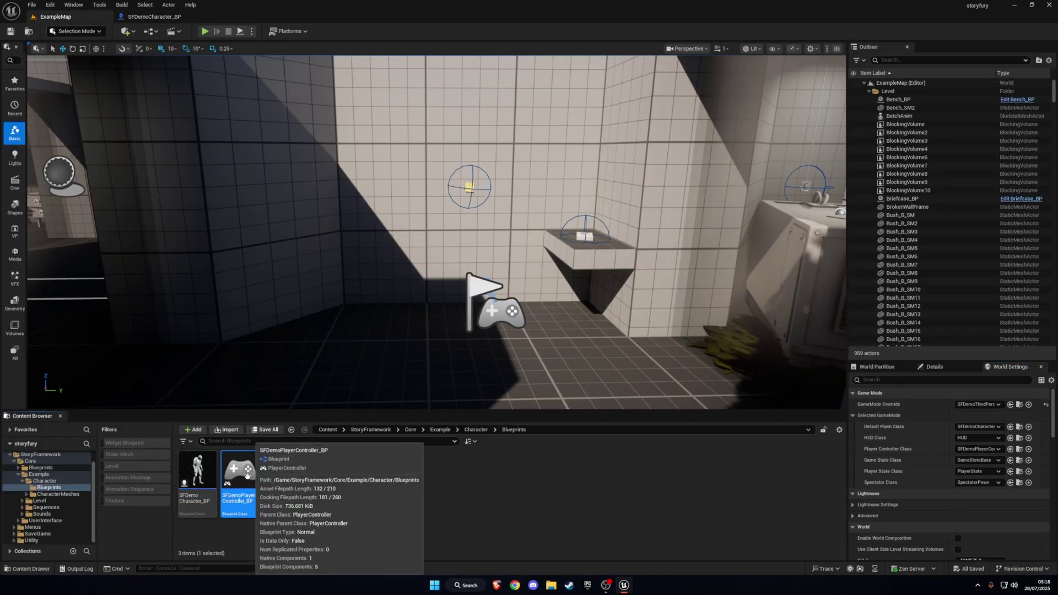
double_click(244, 472)
click(67, 18)
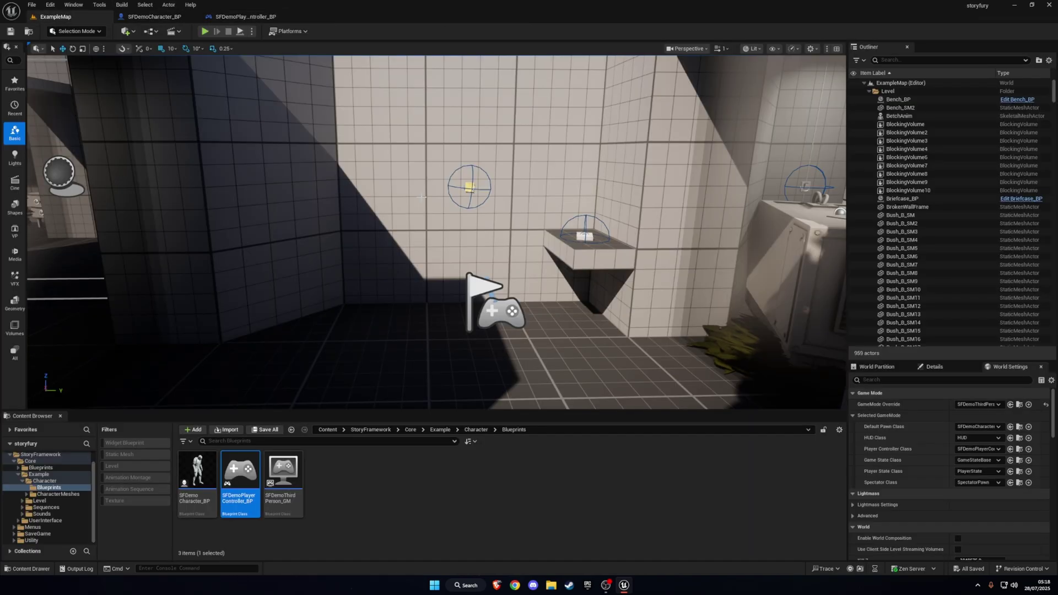
- Set ExampleMap's GameMode Override to GM_Sandbox and briefly play-test the level
click(987, 405)
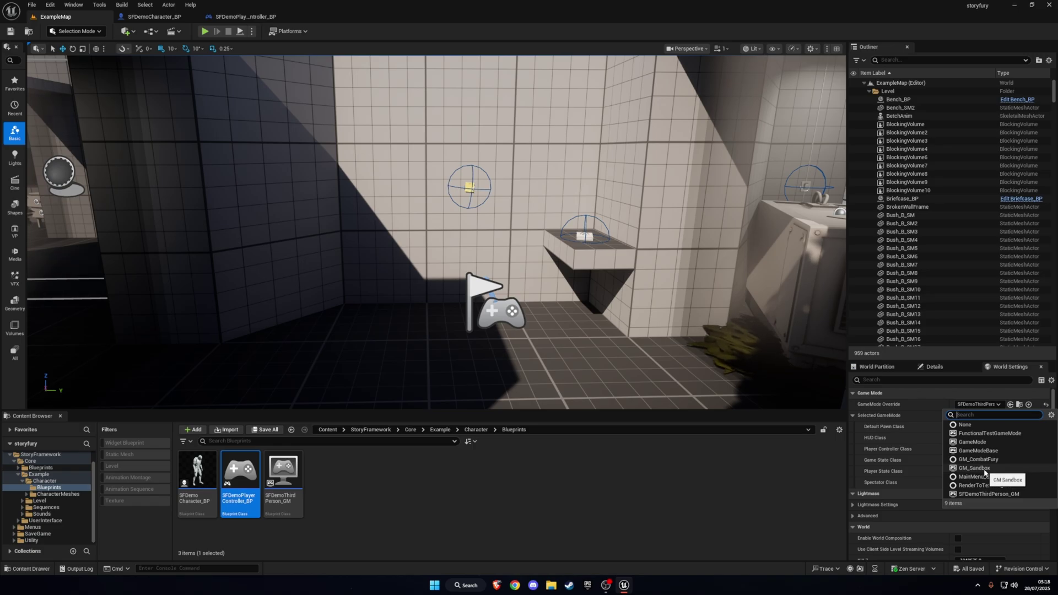
click(985, 469)
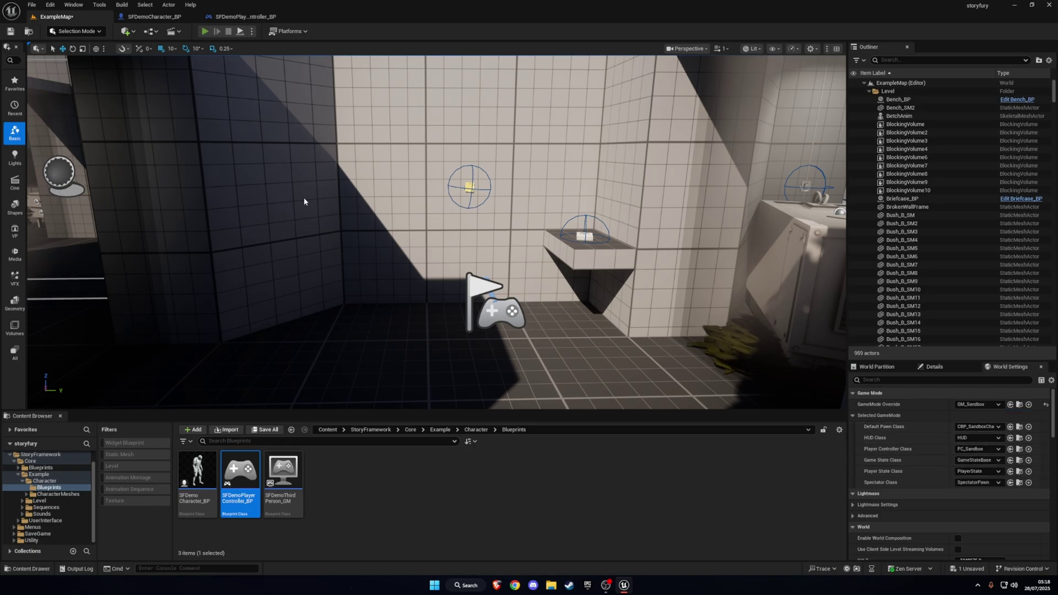
key(alt+p)
key(w)
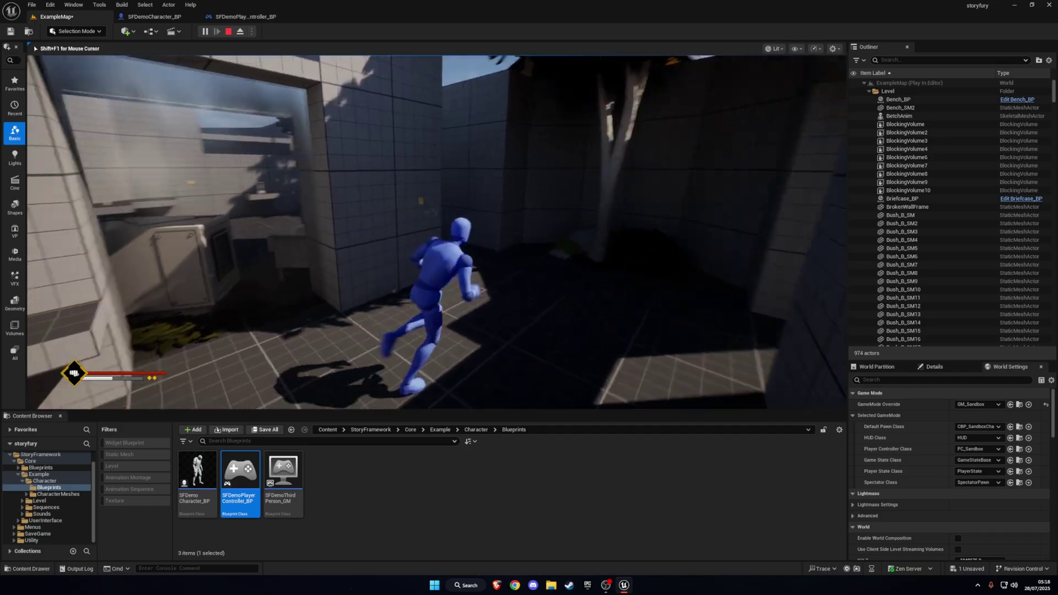
key(Escape)
- Locate the game mode's player controller class from ExampleMap's World Settings and open the PC_Sandbox blueprint
click(368, 16)
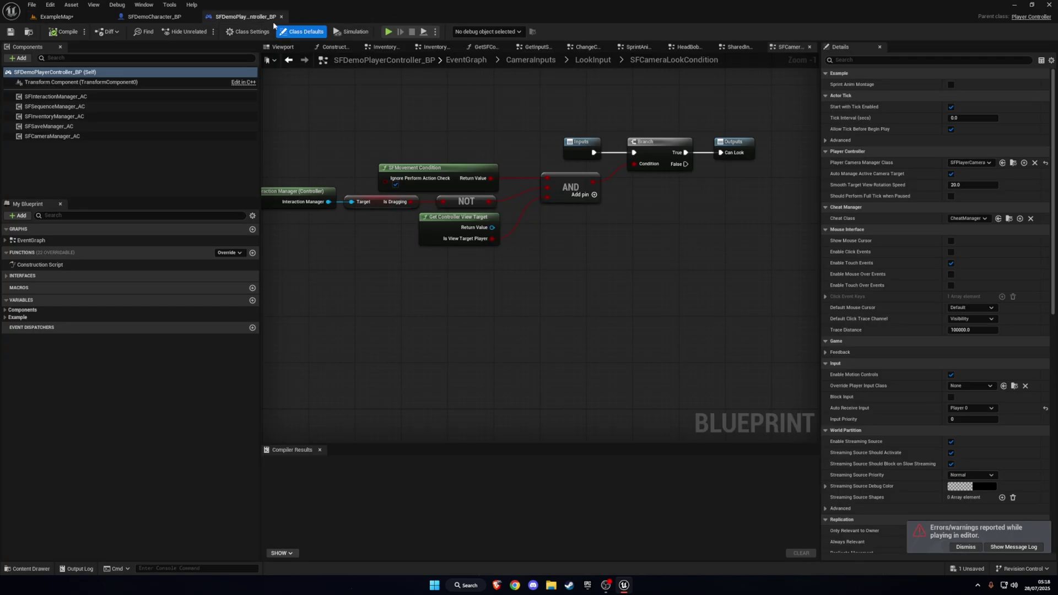
click(147, 18)
click(55, 17)
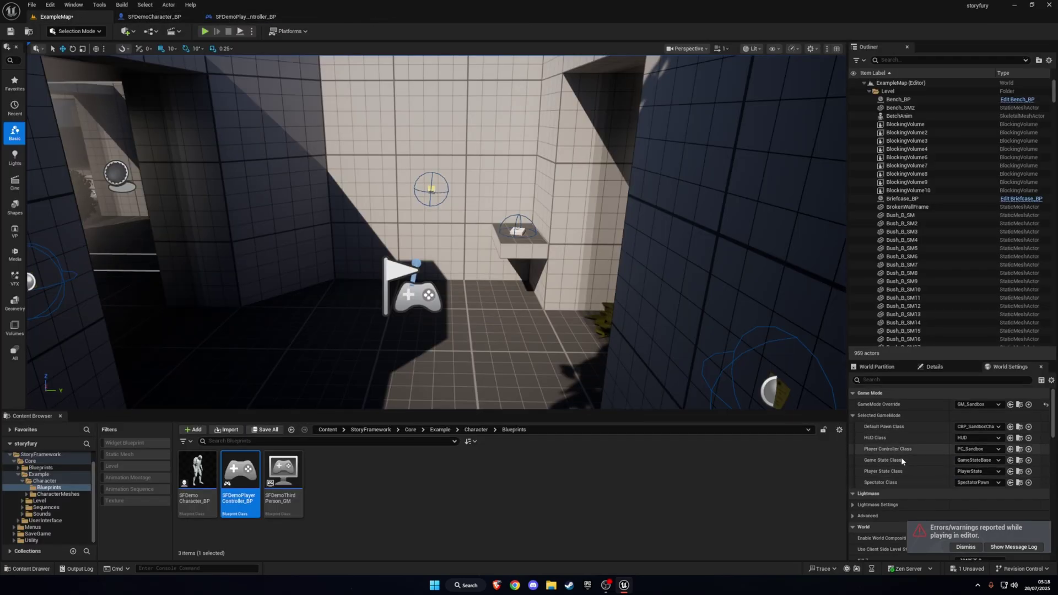
click(1020, 450)
double_click(324, 469)
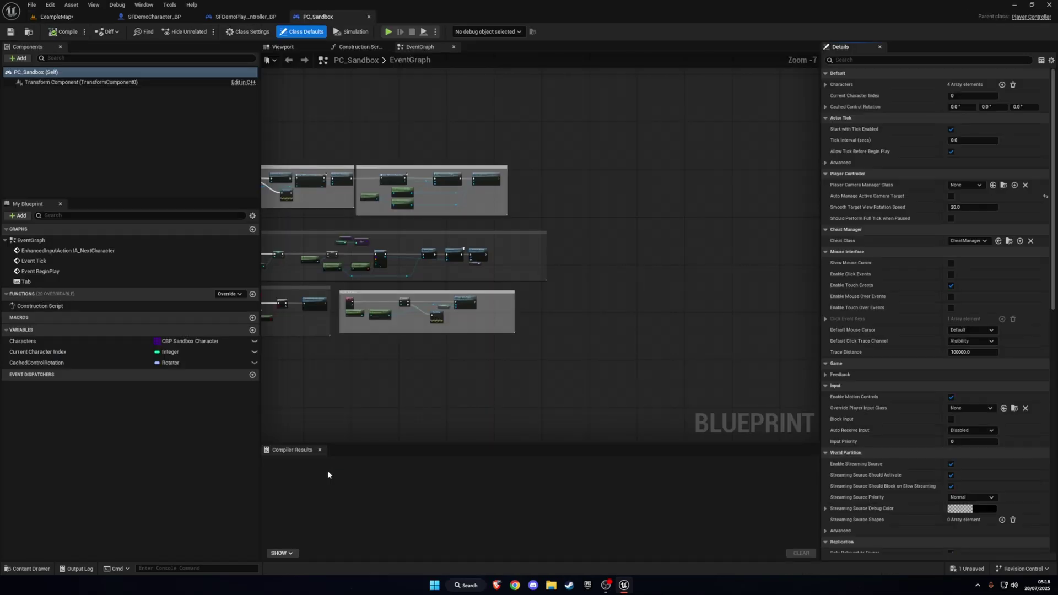
- Move the Toggle Skill Widget group beside the upper groups in PC_Sandbox's event graph and copy the Populate Skills nodes
drag(477, 333, 653, 214)
scroll(656, 218, down, 1)
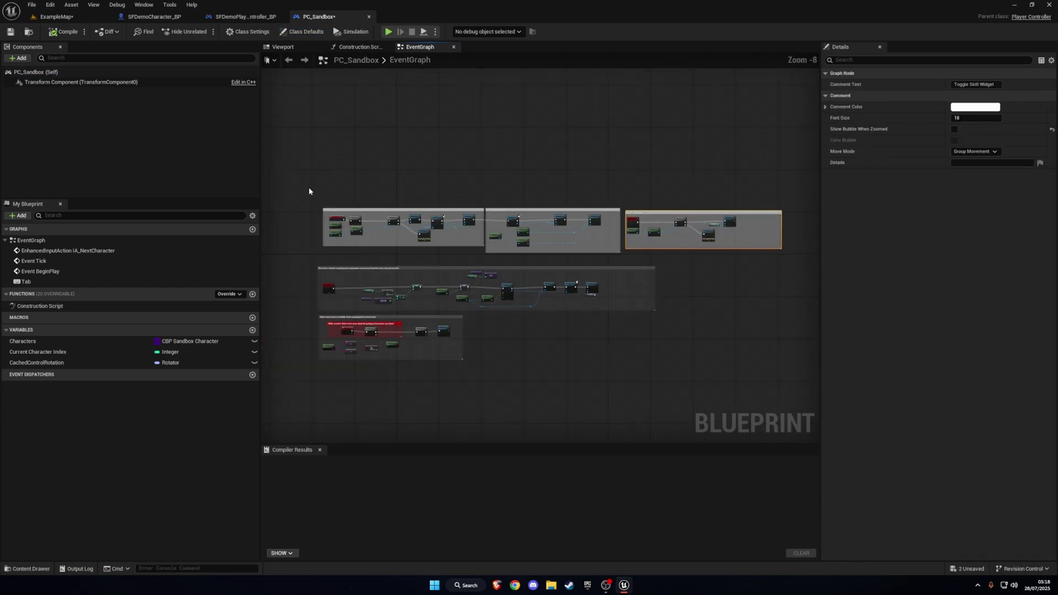
drag(307, 187, 542, 262)
right_drag(512, 264, 728, 270)
- Paste the Populate Skills nodes into the BeginPlay collapsed graph of SFDemoPlayerController_BP
click(241, 17)
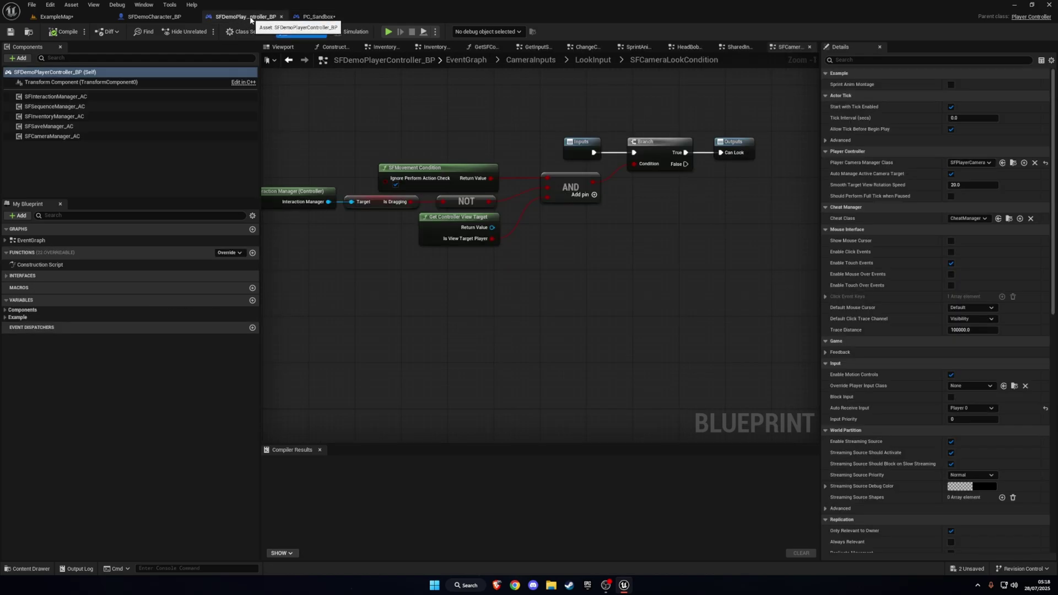
double_click(91, 241)
right_drag(383, 284, 396, 317)
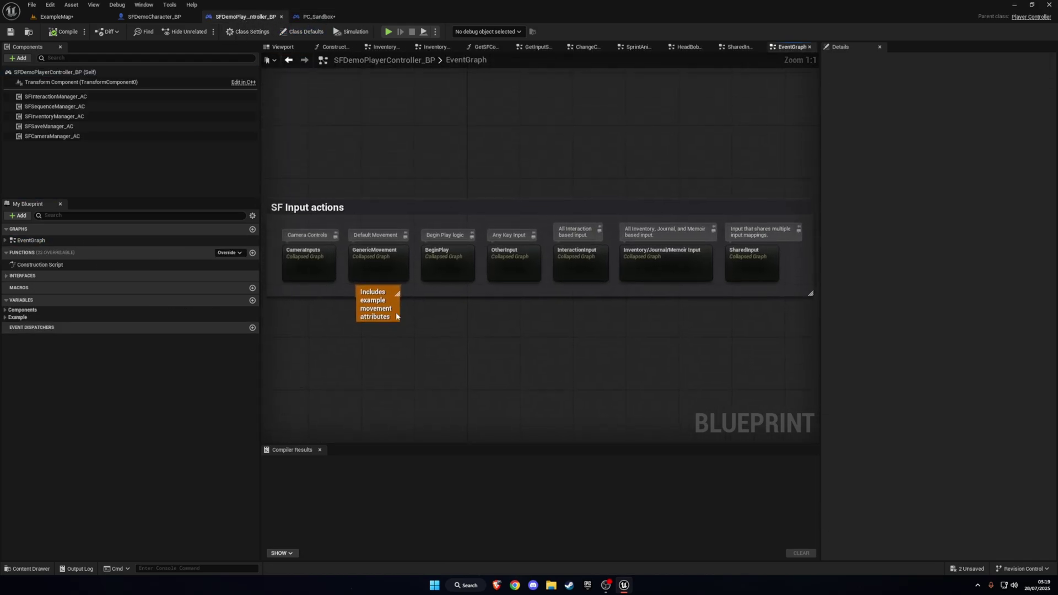
double_click(503, 279)
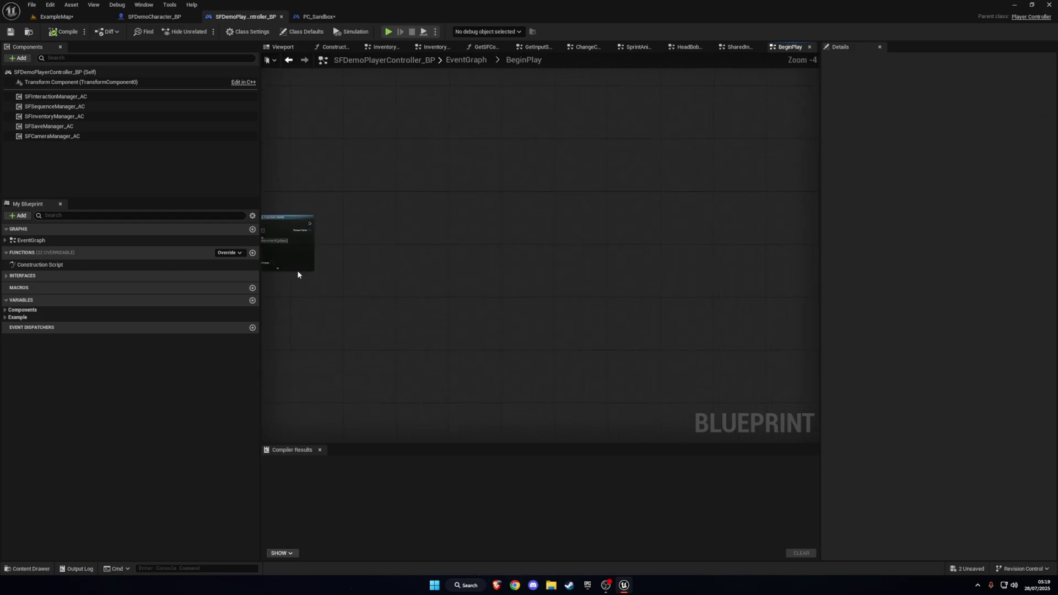
scroll(361, 266, up, 1)
scroll(510, 258, down, 2)
right_drag(517, 256, 505, 163)
key(ctrl+v)
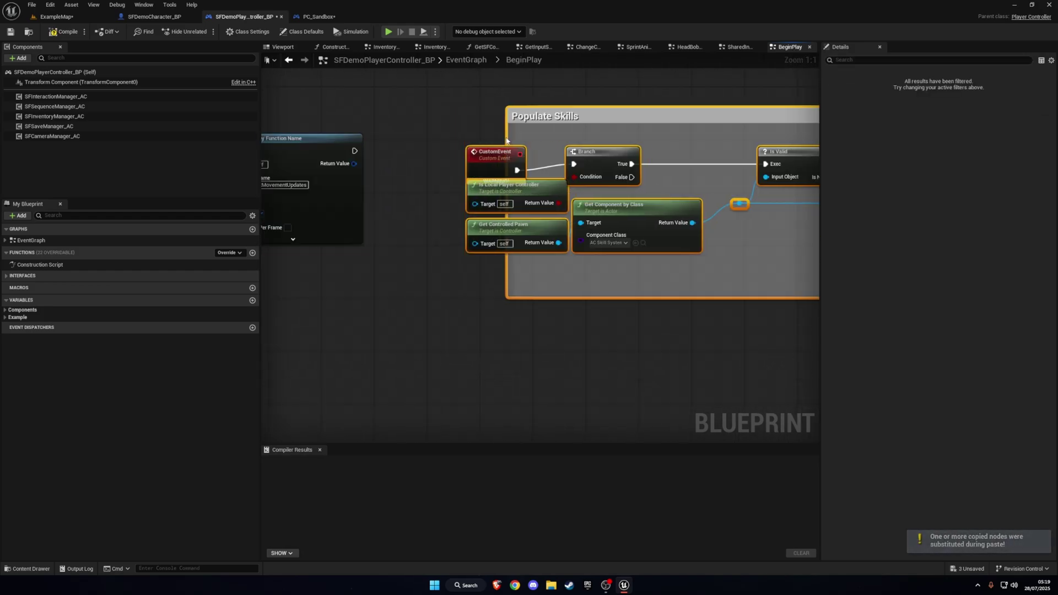
- Delete the pasted custom event, connect Set Timer by Function Name to the Populate Skills Branch, and align the comment group
drag(507, 142, 608, 160)
click(479, 162)
key(Delete)
drag(553, 118, 527, 105)
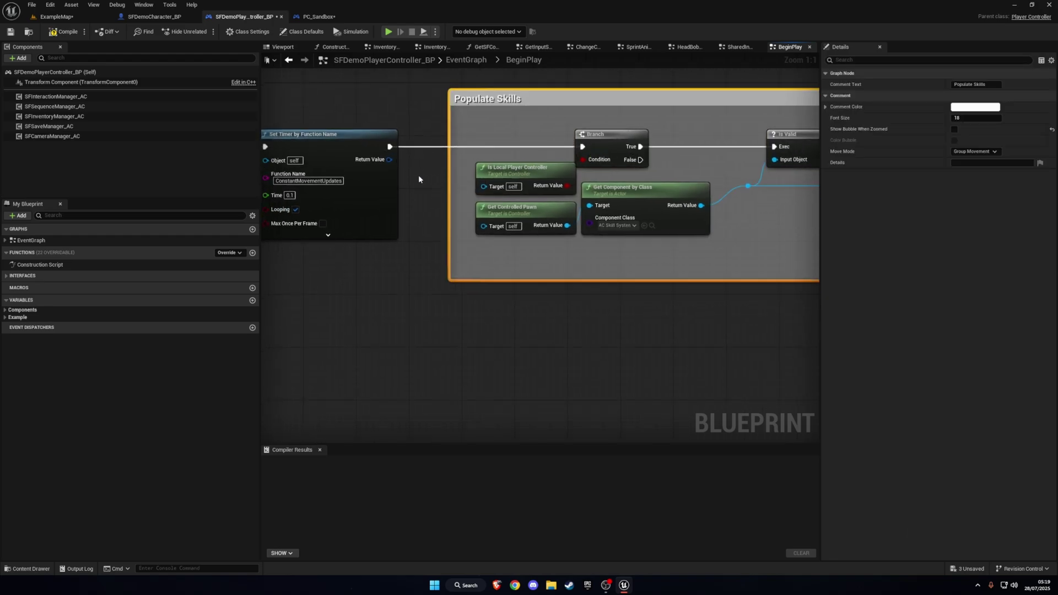
- Set the Player Controller Class of GM_Sandbox to SFDemoPlayerController_BP in ExampleMap's World Settings
click(55, 17)
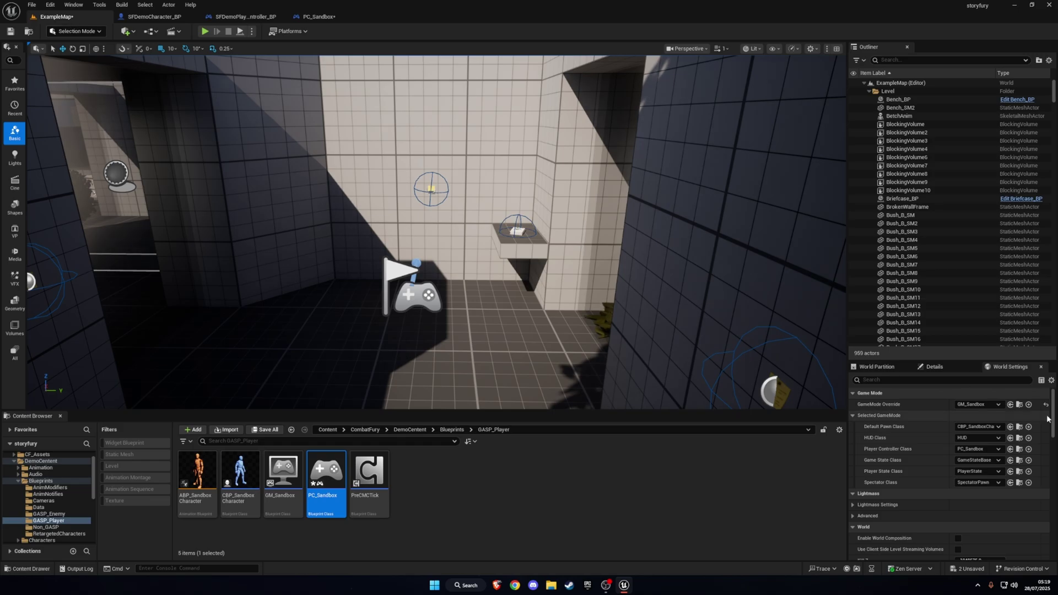
click(979, 449)
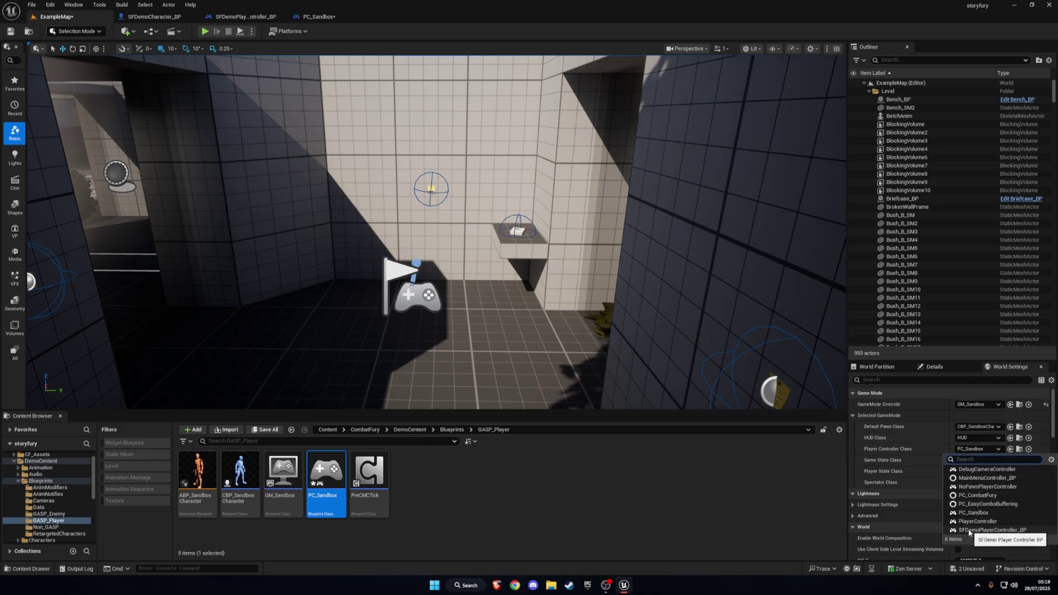
click(975, 531)
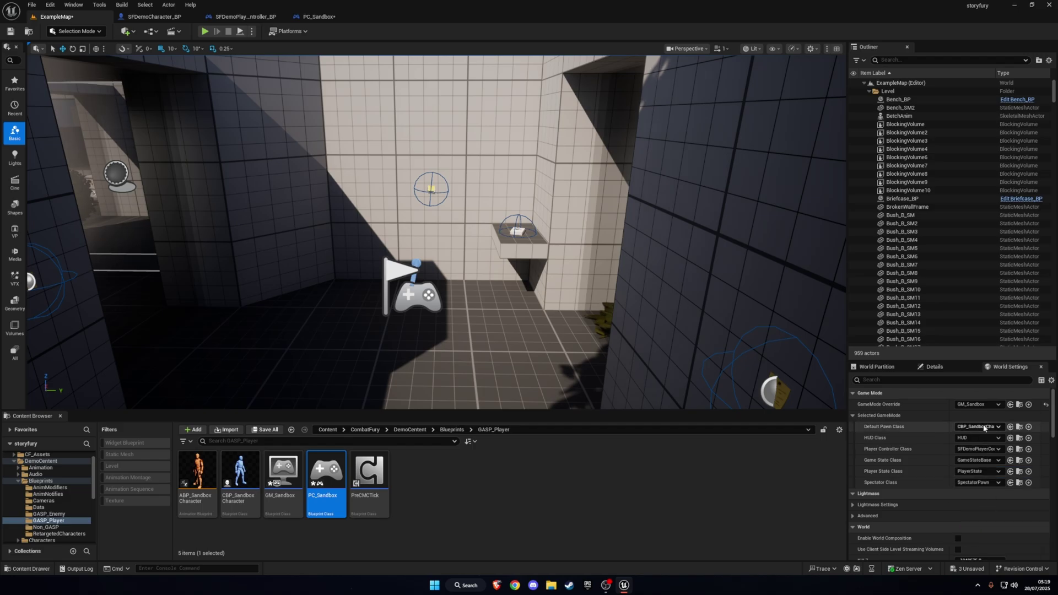
- Playtest ExampleMap, walk the character around in several directions, and stop the session
key(alt+p)
key(s)
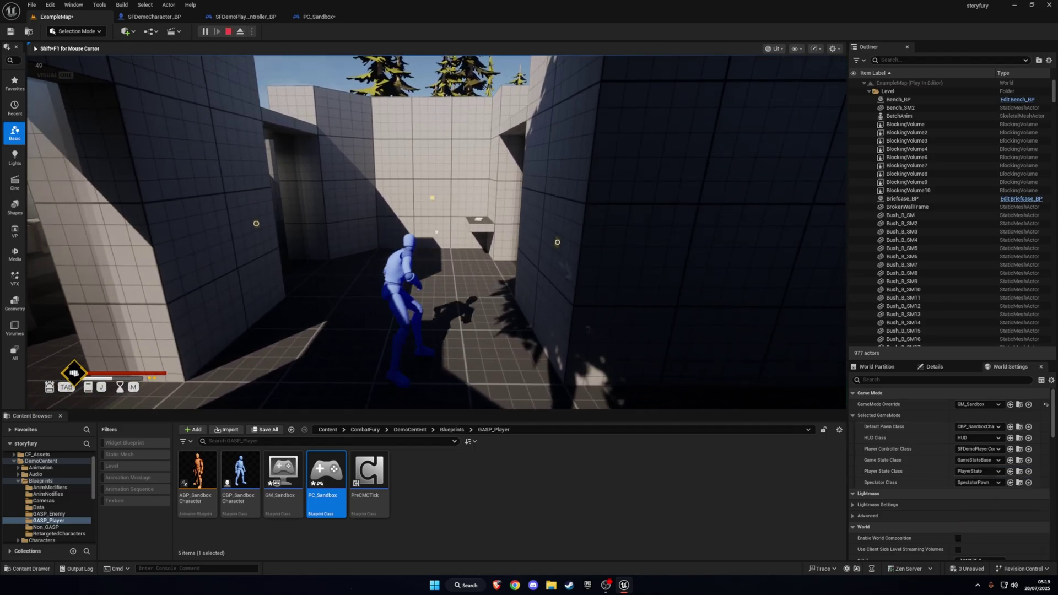
key(w)
key(a)
key(s)
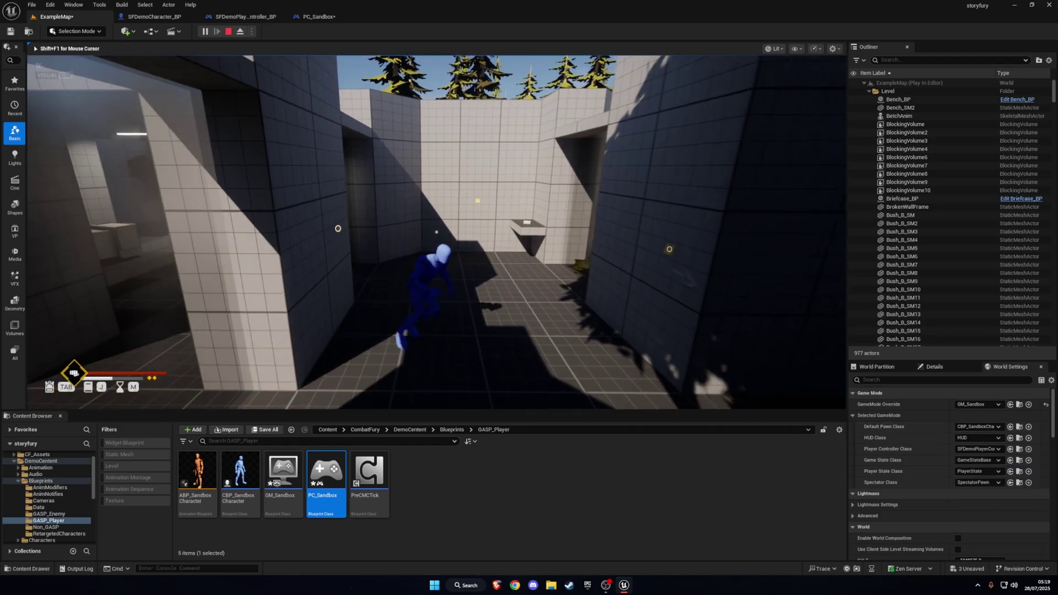
key(w)
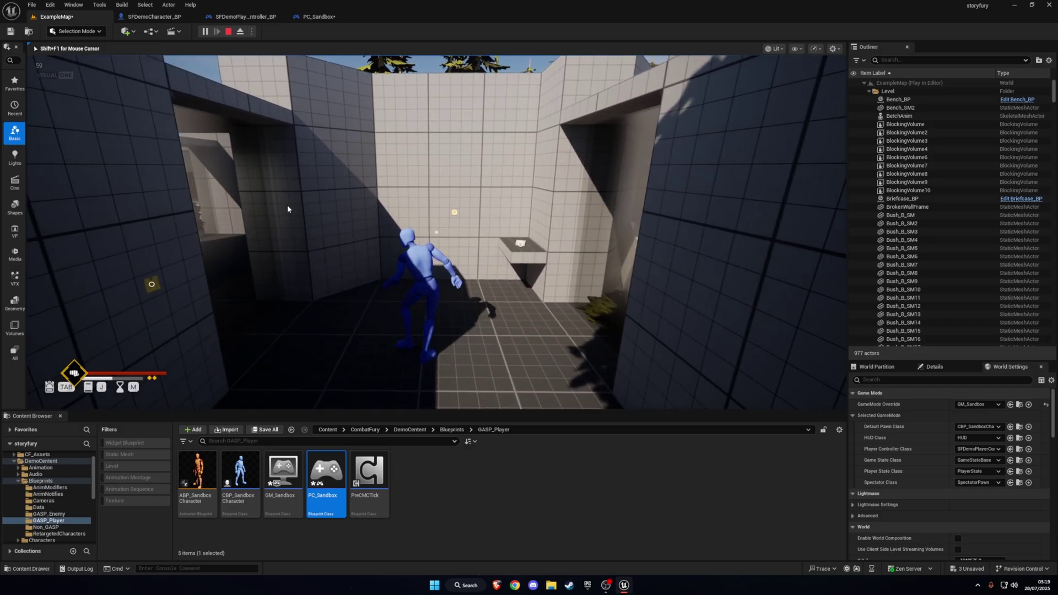
key(Escape)
- Close PC_Sandbox, review the GenericMovement collapsed graph in SFDemoPlayerController_BP, and delete it from the event graph
click(457, 19)
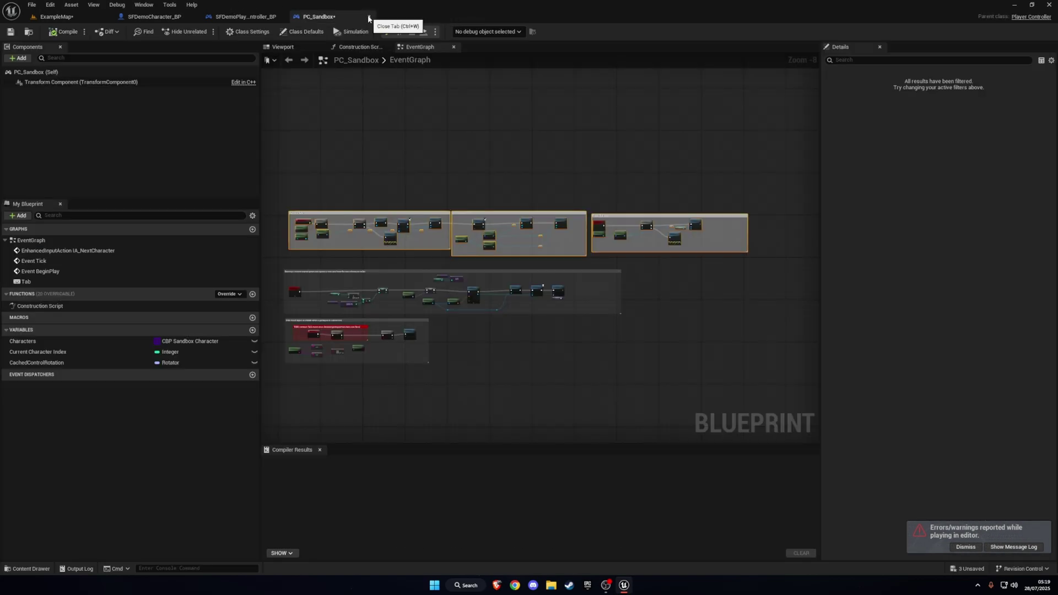
click(369, 17)
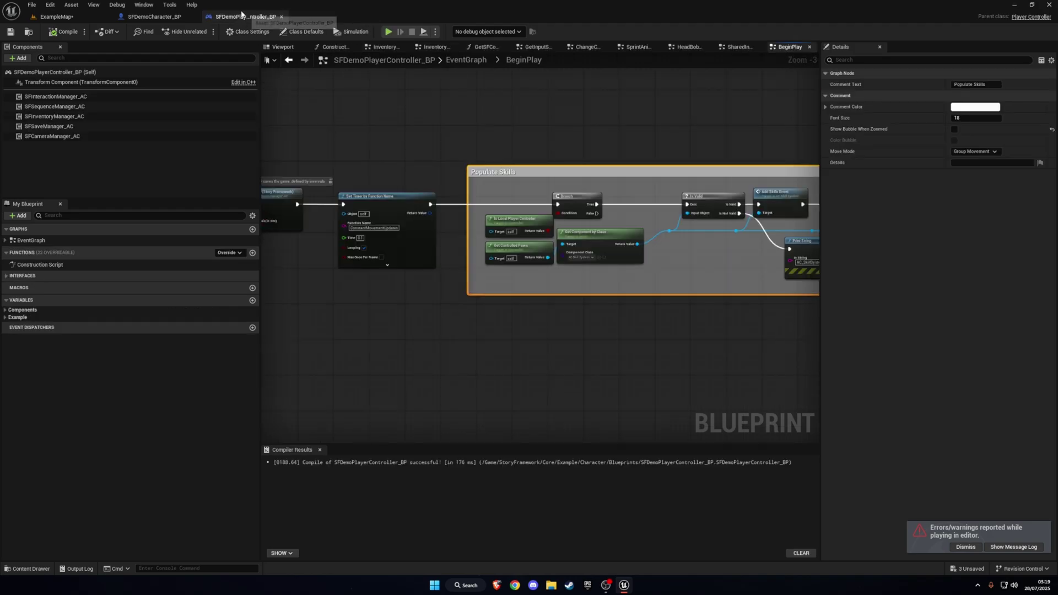
double_click(31, 240)
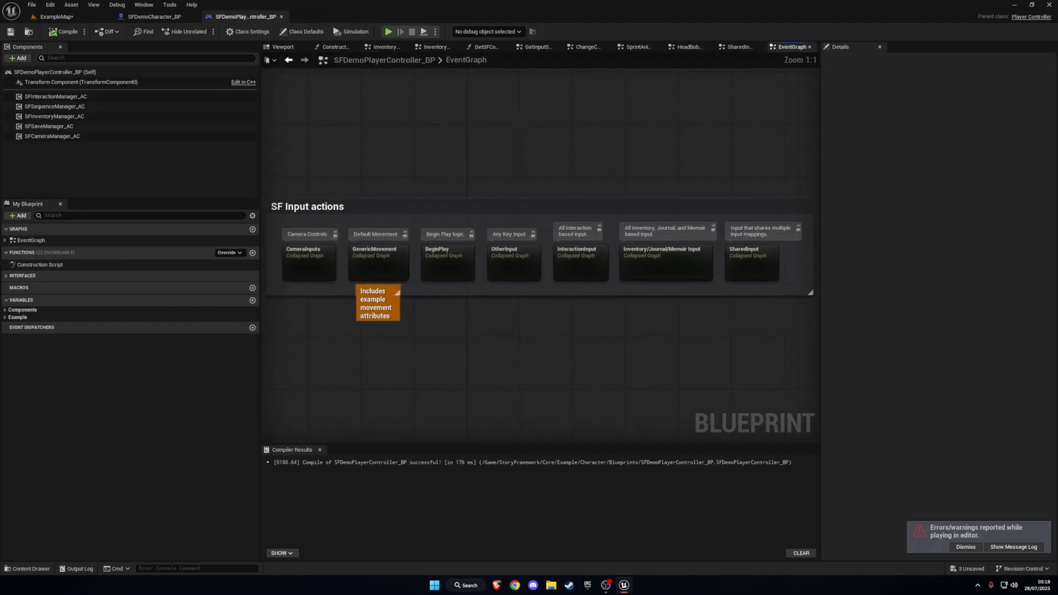
double_click(386, 264)
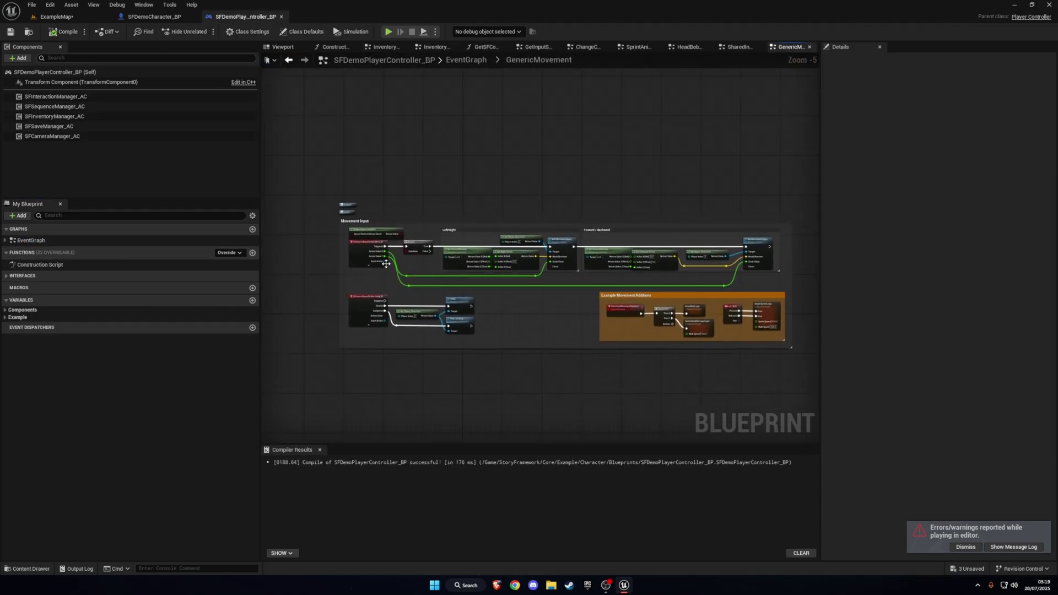
scroll(387, 265, up, 3)
right_drag(583, 292, 290, 278)
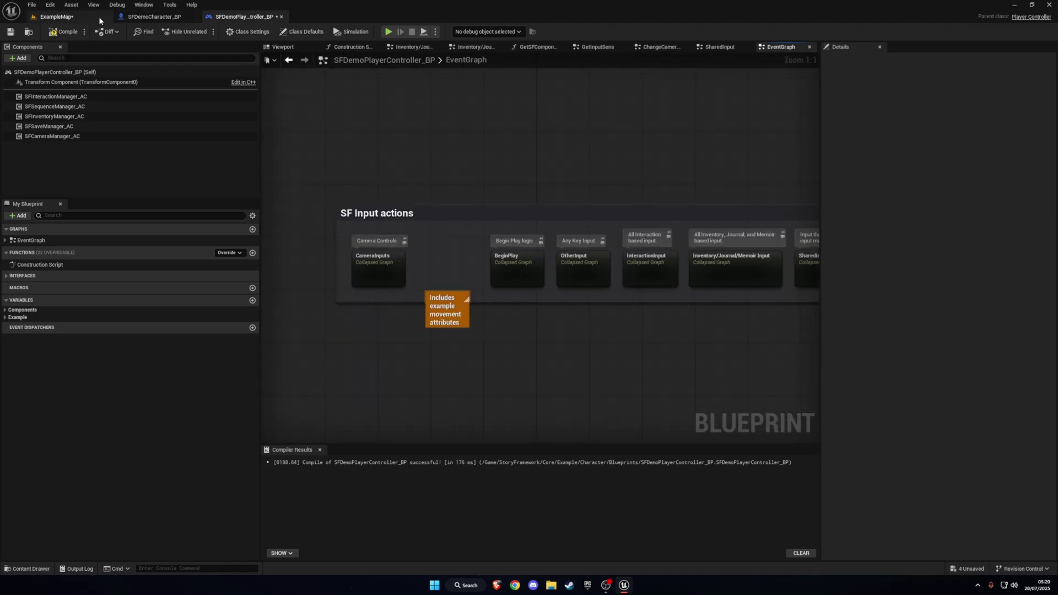
- Run ExampleMap again to check the character without the GenericMovement graph, and stop the session
click(83, 17)
key(alt+p)
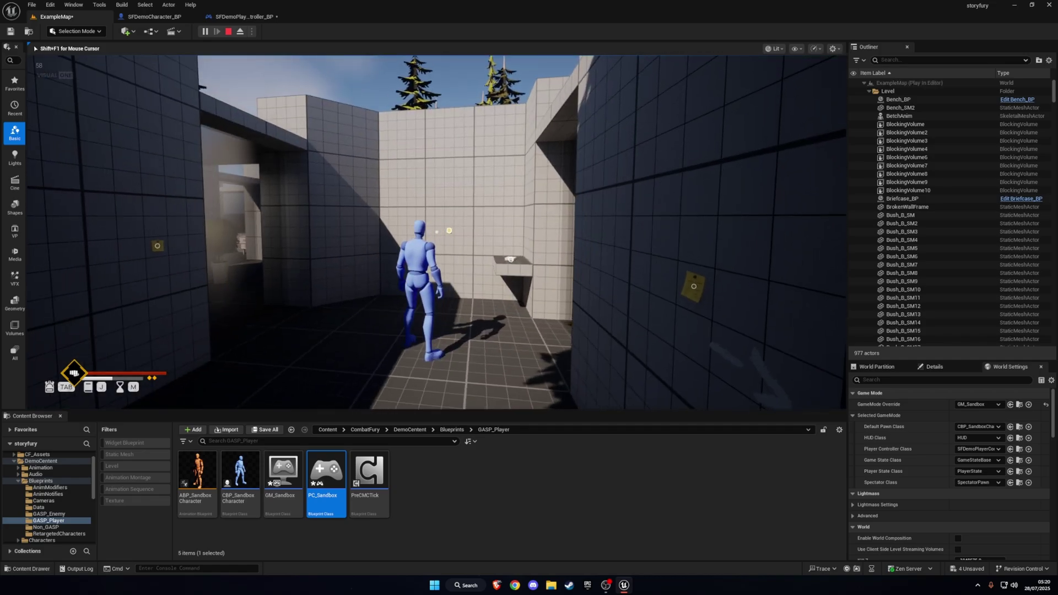
key(Escape)
click(368, 15)
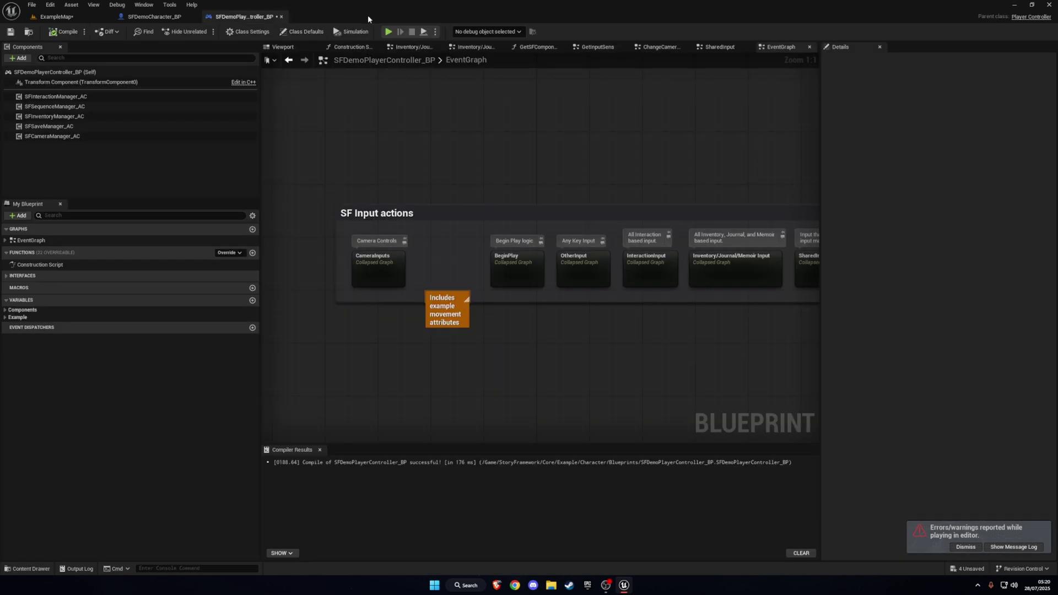
- Open SFGameplay_IMC from StoryFramework/Core/Blueprints/ExampleInput and expand its list of mappings
click(67, 17)
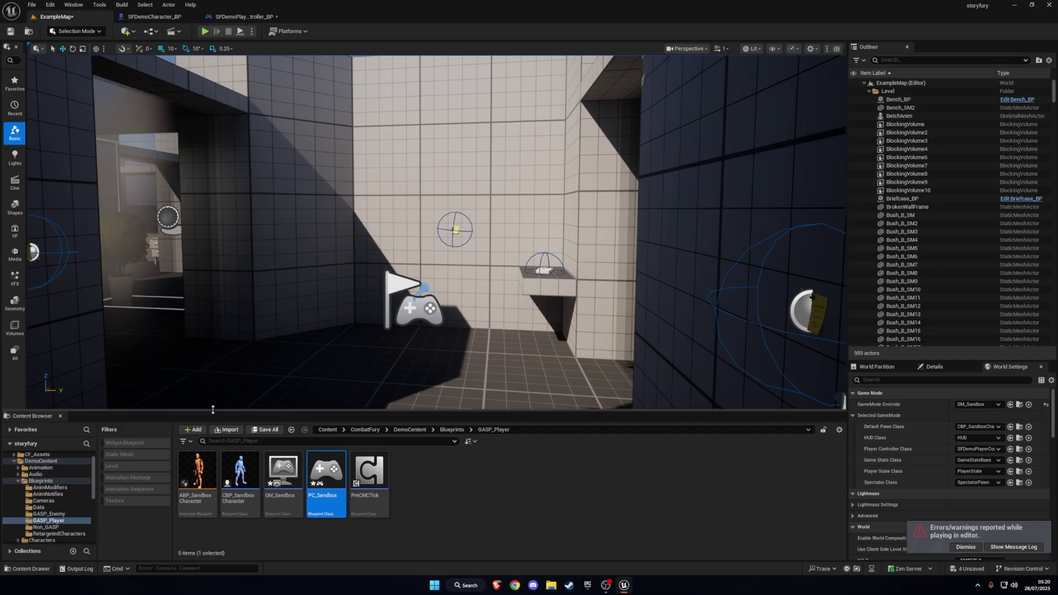
drag(218, 410, 218, 271)
click(41, 455)
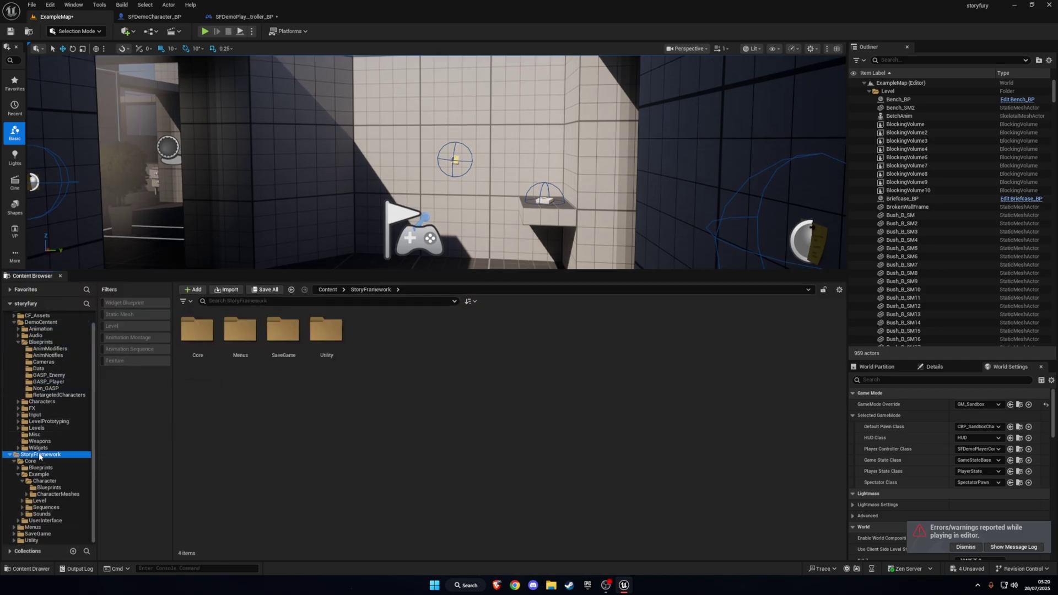
double_click(198, 331)
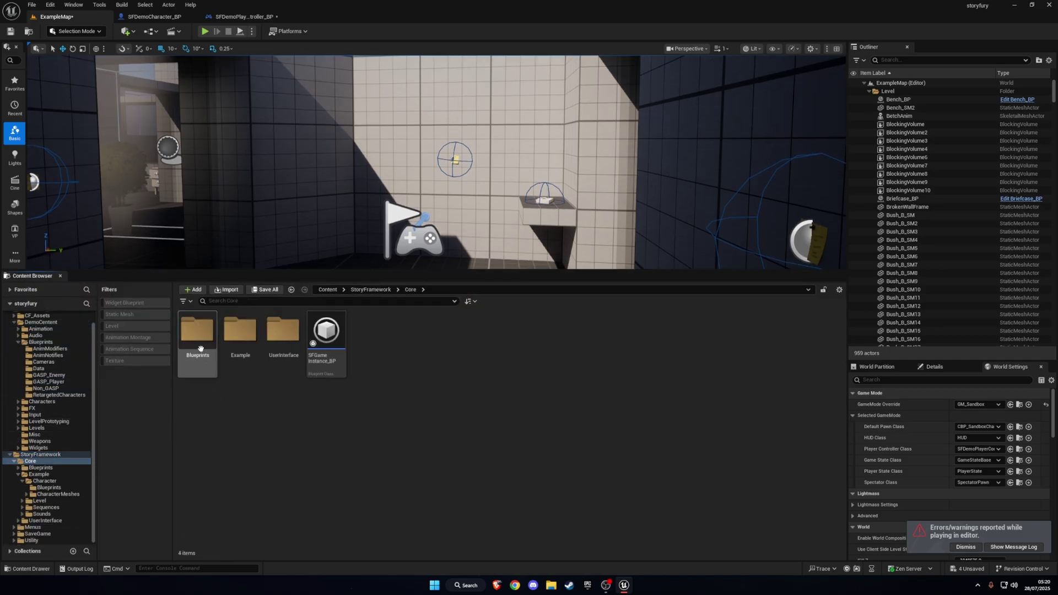
double_click(195, 330)
double_click(456, 329)
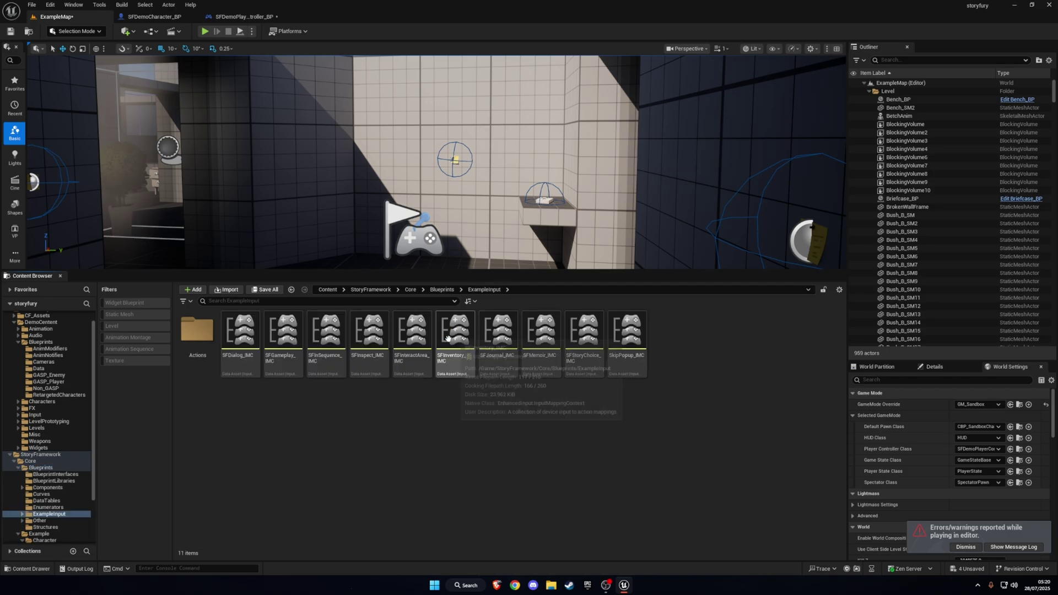
click(284, 342)
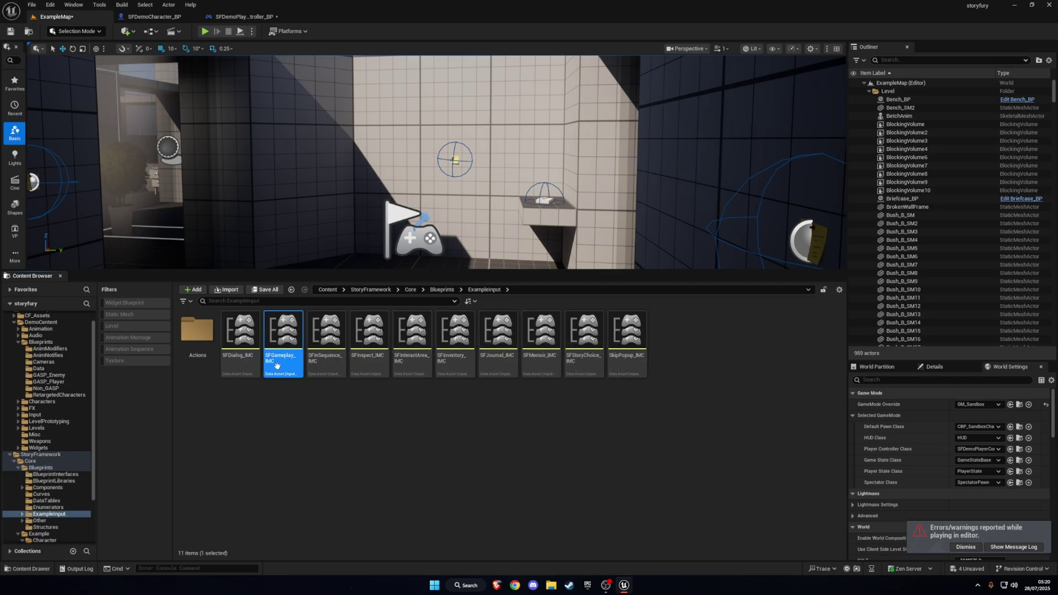
mouse_move(280, 373)
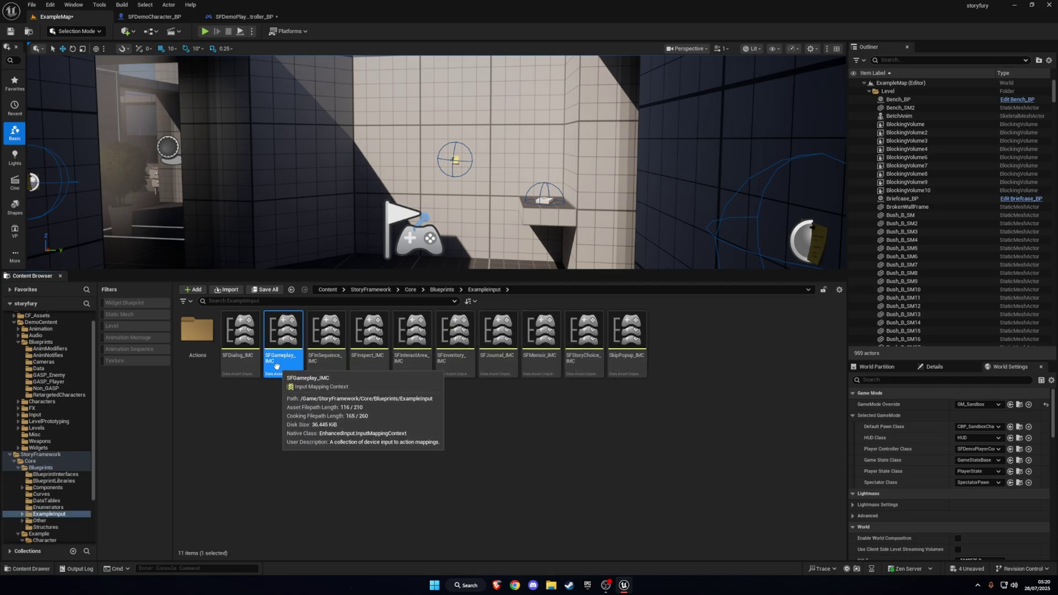
double_click(277, 371)
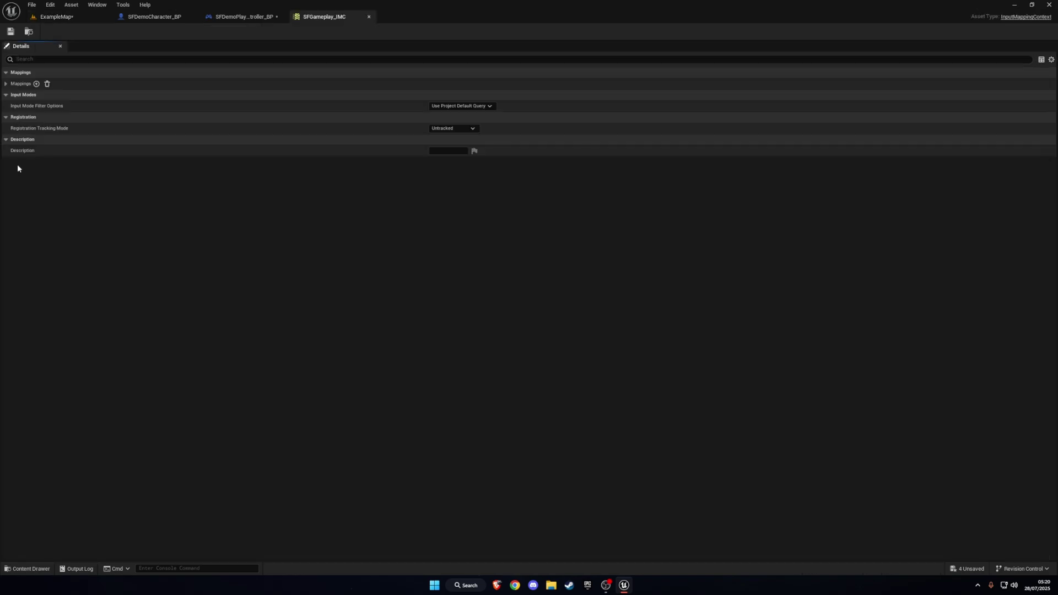
click(8, 85)
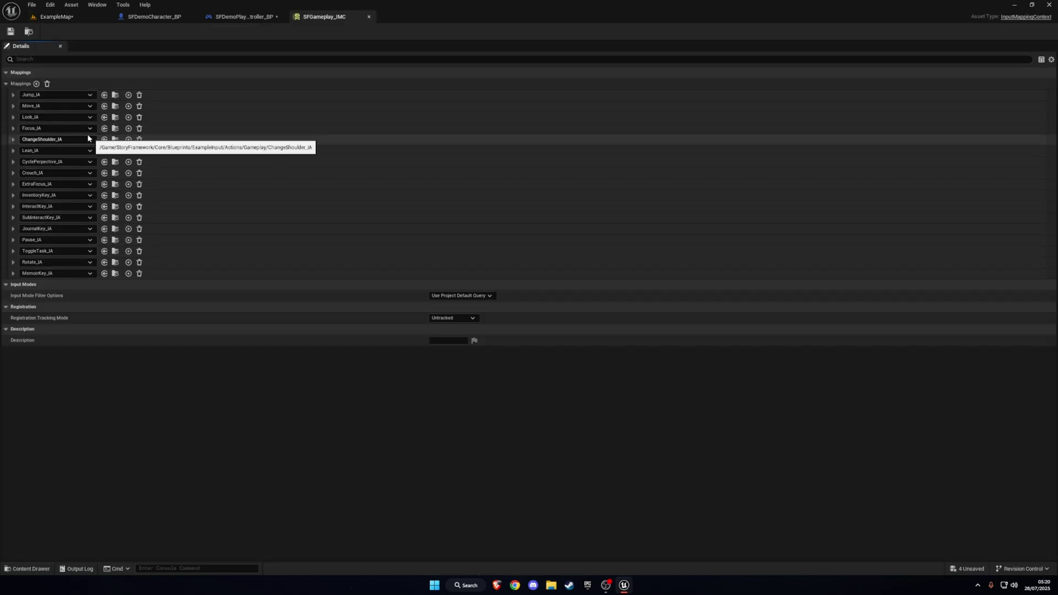
- Replace the Jump_IA mapping with IA_Jump and the Move_IA mapping with IA_Move in SFGameplay_IMC
click(42, 96)
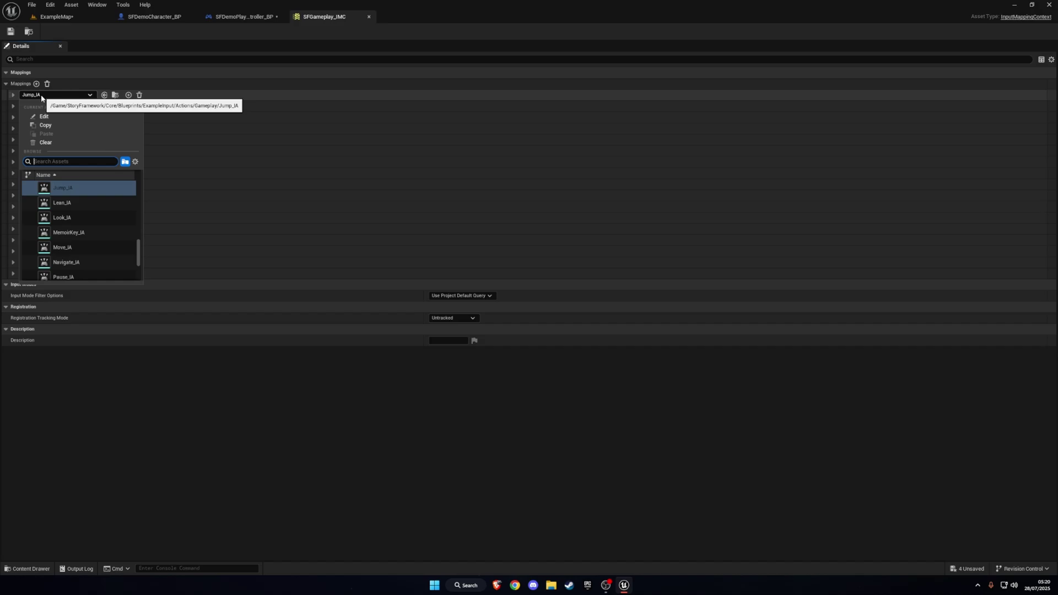
text(JUMP)
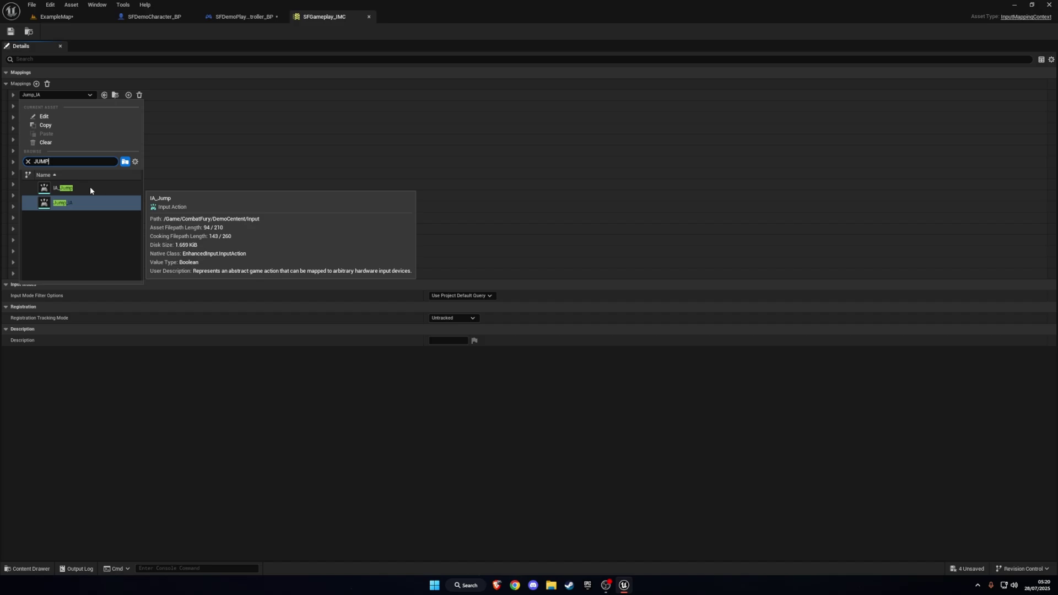
click(63, 188)
click(51, 106)
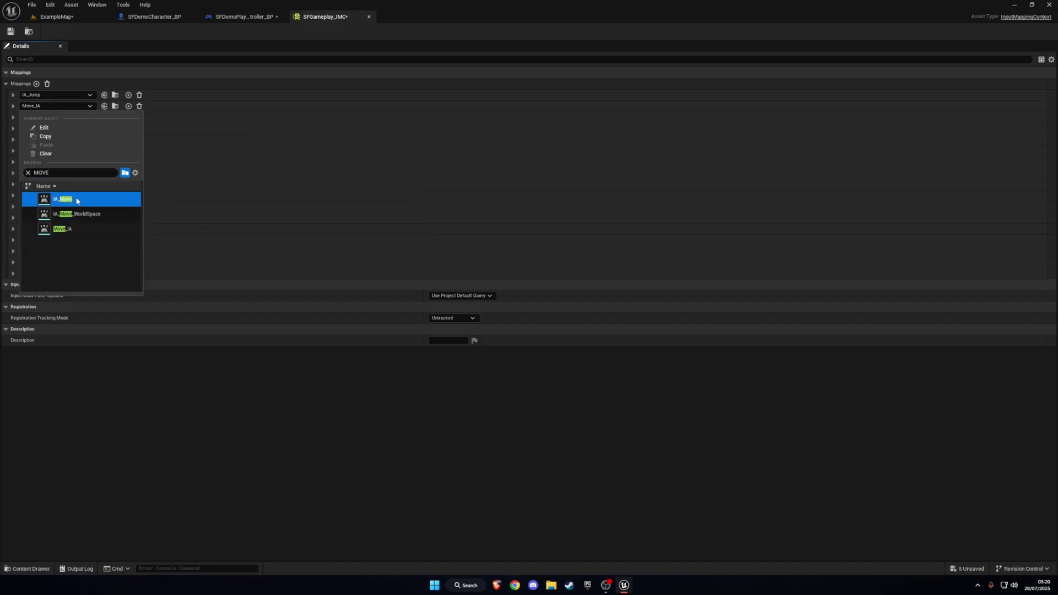
click(62, 199)
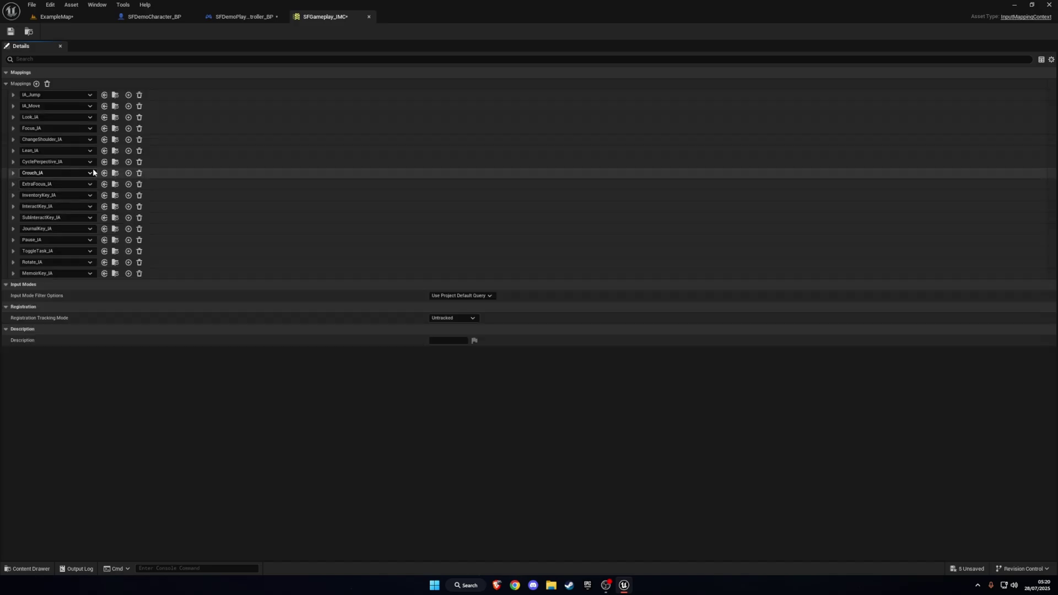
- Open the input action selection for the Look_IA mapping
click(56, 119)
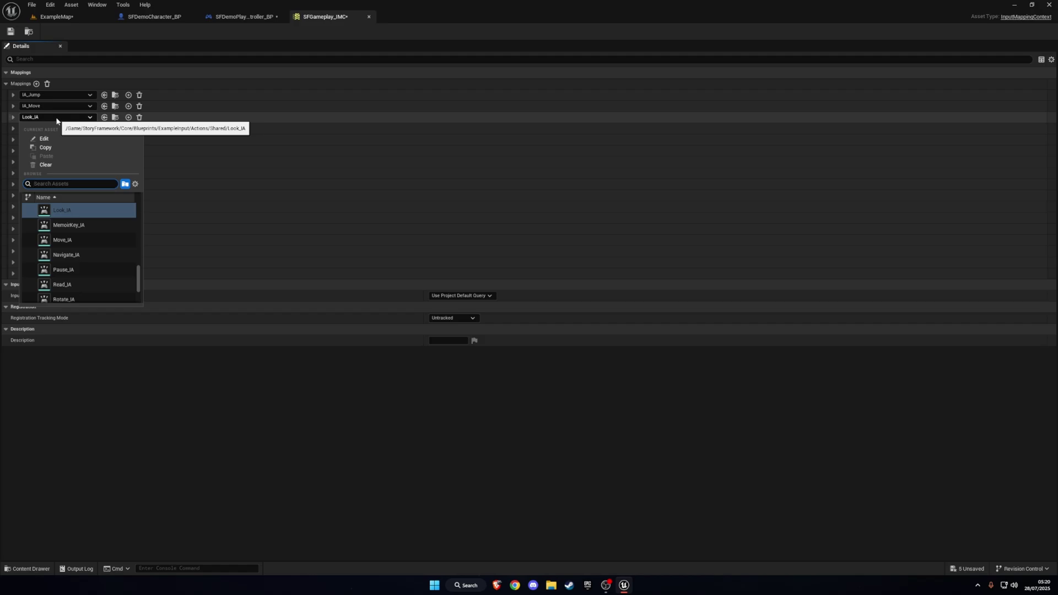